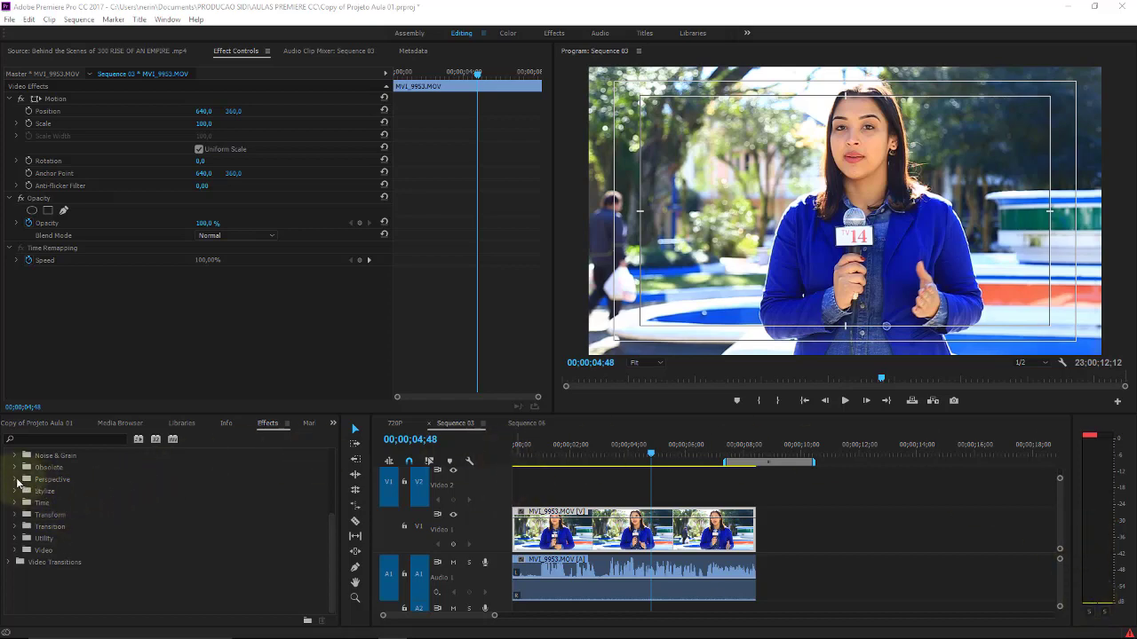
Step: Apply the Perspective > Basic 3D effect to the reporter clip on V1
{"action": "left_click", "coordinate": [16, 480]}
{"action": "left_click", "coordinate": [46, 491]}
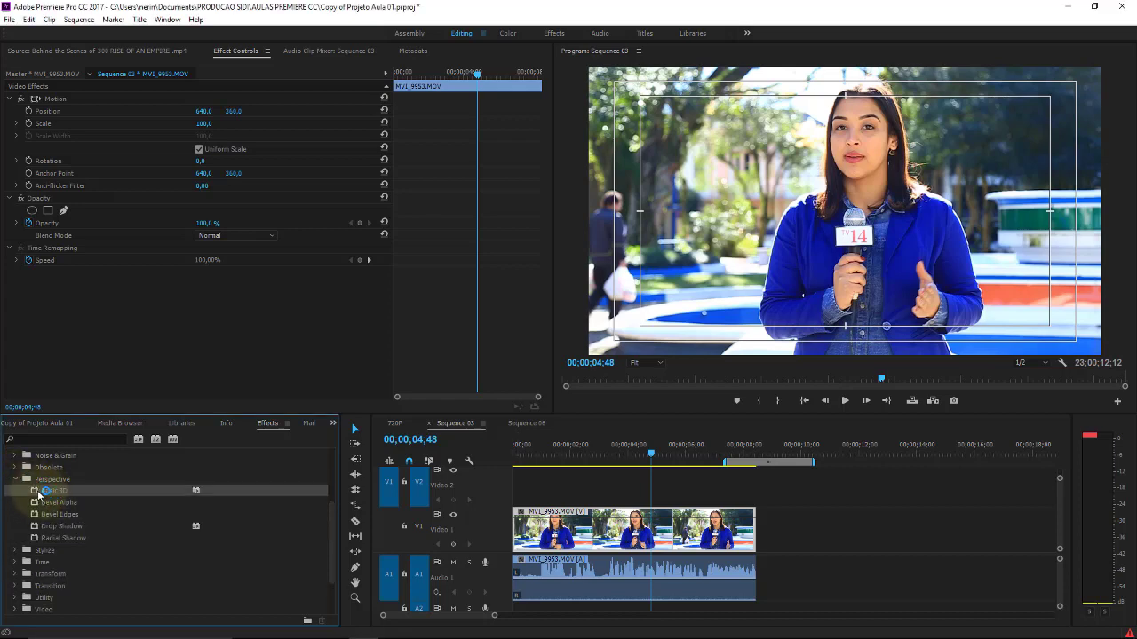
{"action": "left_click_drag", "start_coordinate": [33, 493], "coordinate": [603, 509]}
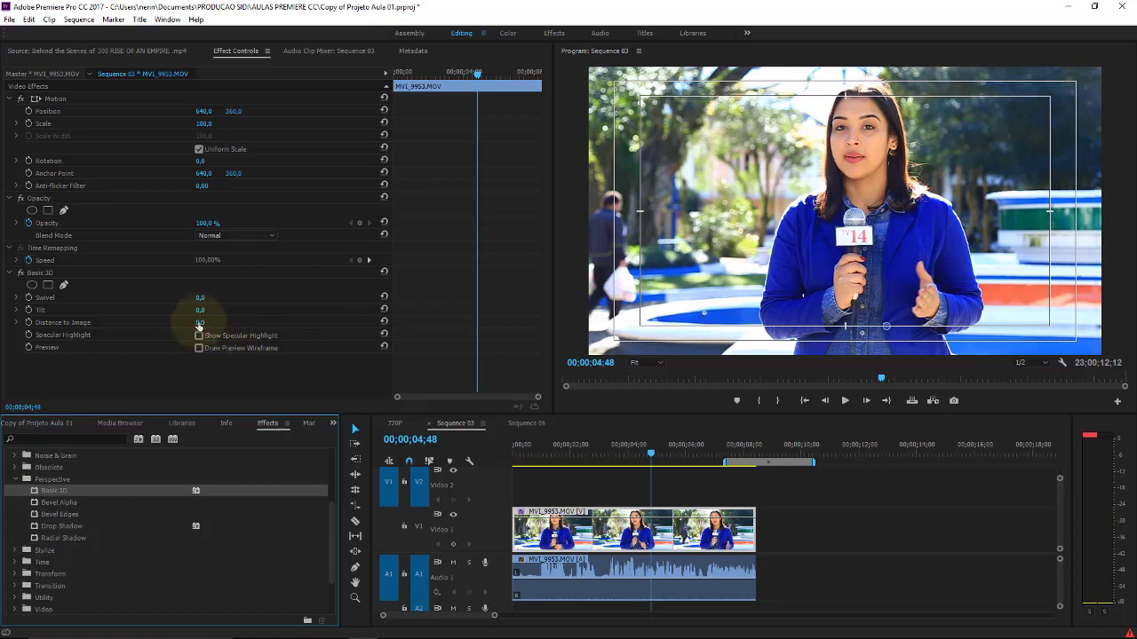
Step: Swivel the reporter clip to -43° and scale it down to 81
{"action": "left_click_drag", "start_coordinate": [201, 302], "coordinate": [213, 306]}
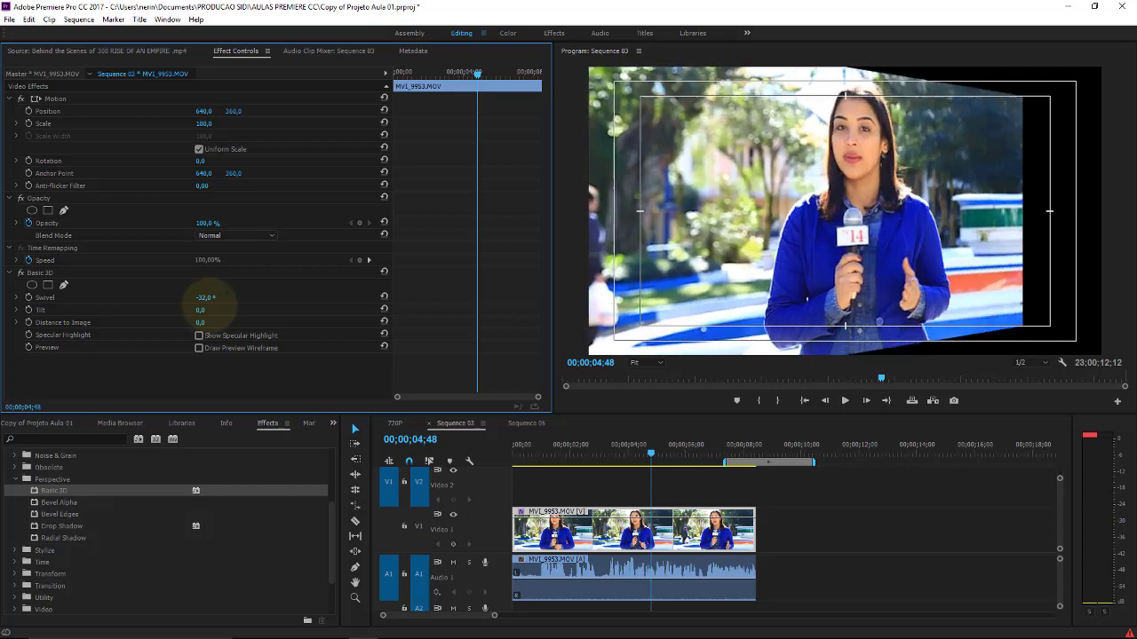
{"action": "left_click_drag", "start_coordinate": [213, 306], "coordinate": [199, 310]}
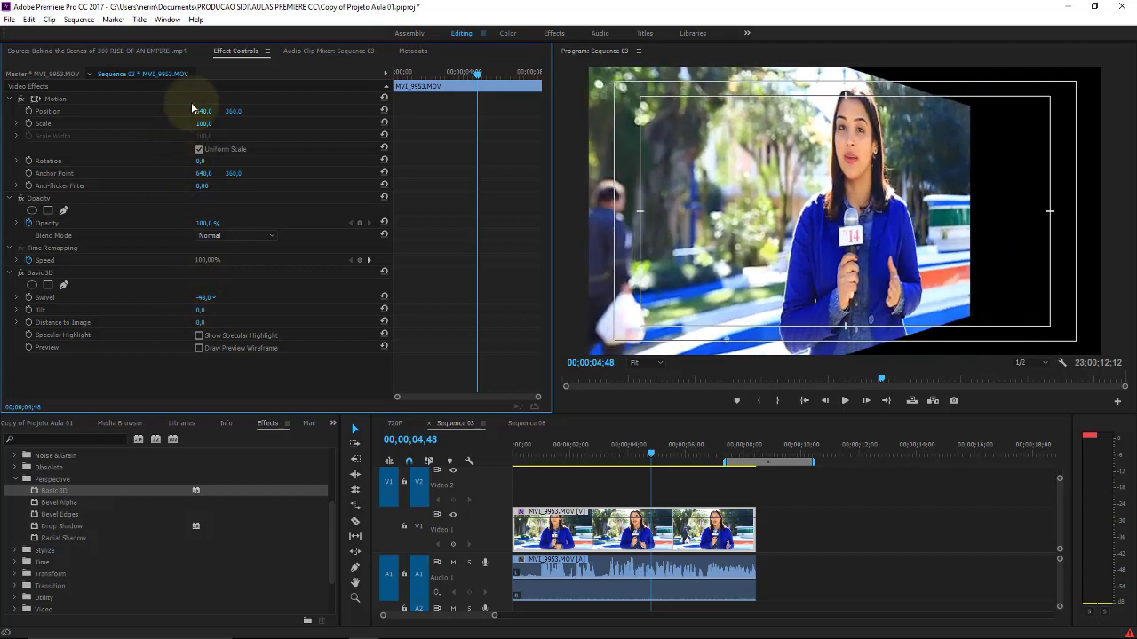
{"action": "mouse_move", "coordinate": [206, 124]}
{"action": "left_mouse_down"}
{"action": "mouse_move", "coordinate": [78, 111]}
{"action": "mouse_move", "coordinate": [92, 111]}
{"action": "left_mouse_up"}
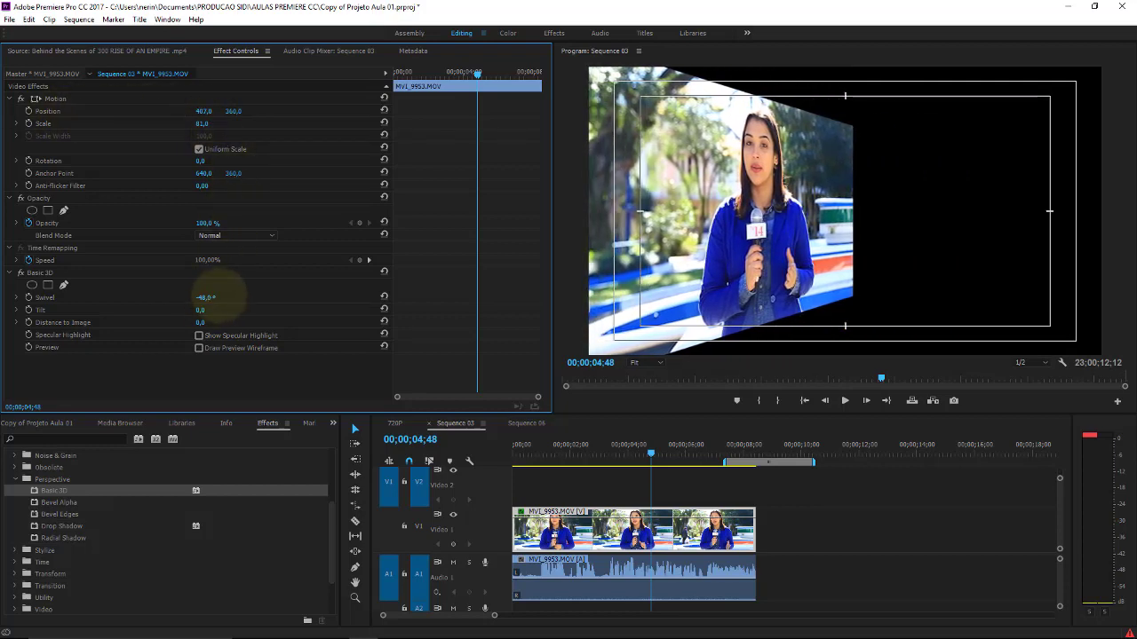
{"action": "left_click_drag", "start_coordinate": [229, 293], "coordinate": [240, 288]}
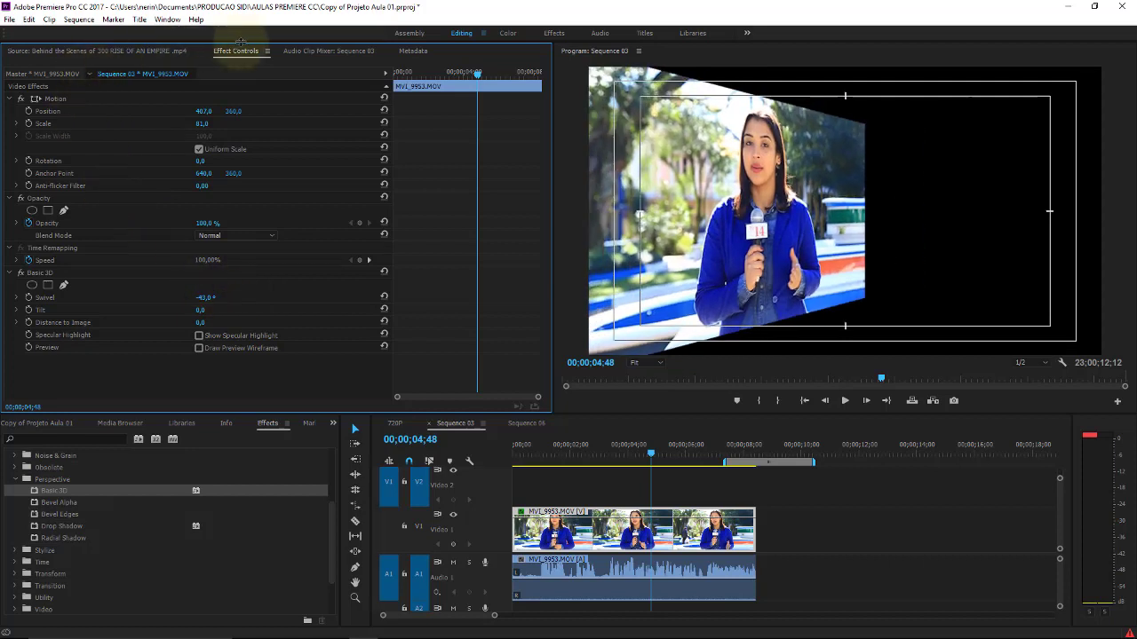
{"action": "left_click", "coordinate": [56, 423]}
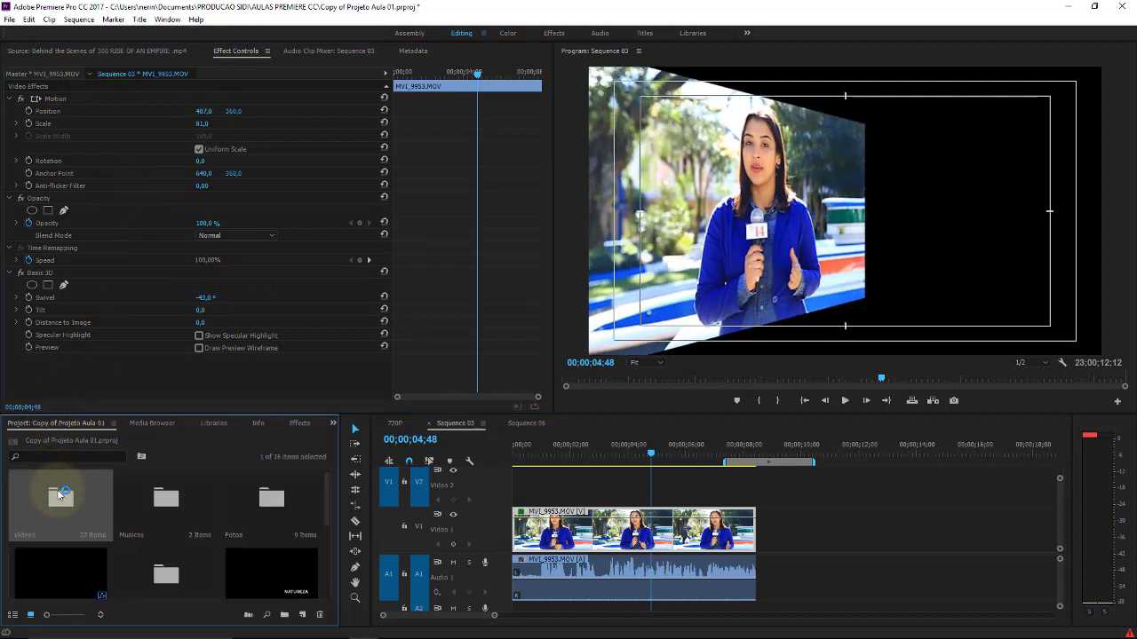
Step: Place MVI_9680 from the Videos bin on V2, then unlink and delete its audio
{"action": "double_click", "coordinate": [60, 494]}
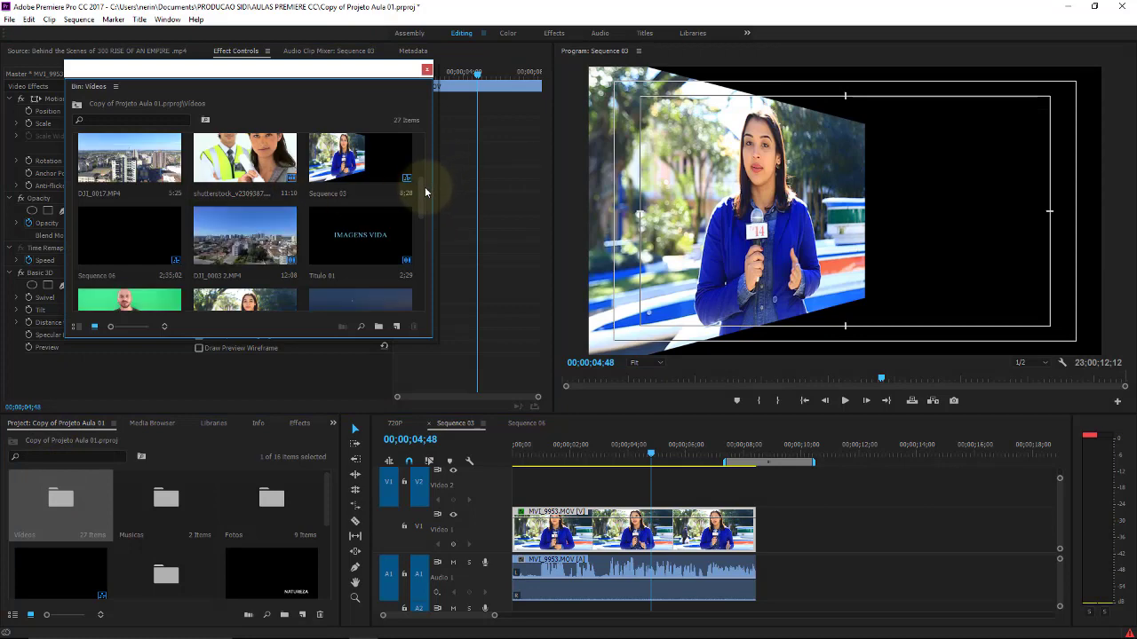
{"action": "left_click_drag", "start_coordinate": [425, 192], "coordinate": [425, 232]}
{"action": "mouse_move", "coordinate": [129, 165]}
{"action": "left_mouse_down"}
{"action": "mouse_move", "coordinate": [539, 504]}
{"action": "mouse_move", "coordinate": [846, 498]}
{"action": "left_mouse_up"}
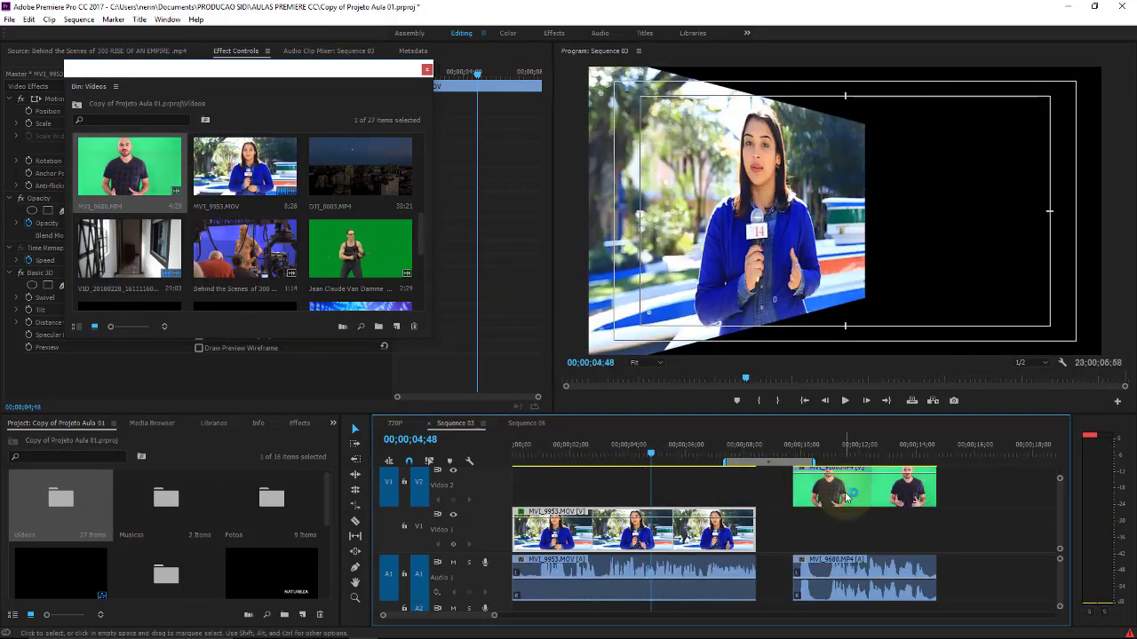
{"action": "right_click", "coordinate": [846, 498]}
{"action": "left_click", "coordinate": [848, 488]}
{"action": "left_click", "coordinate": [830, 575]}
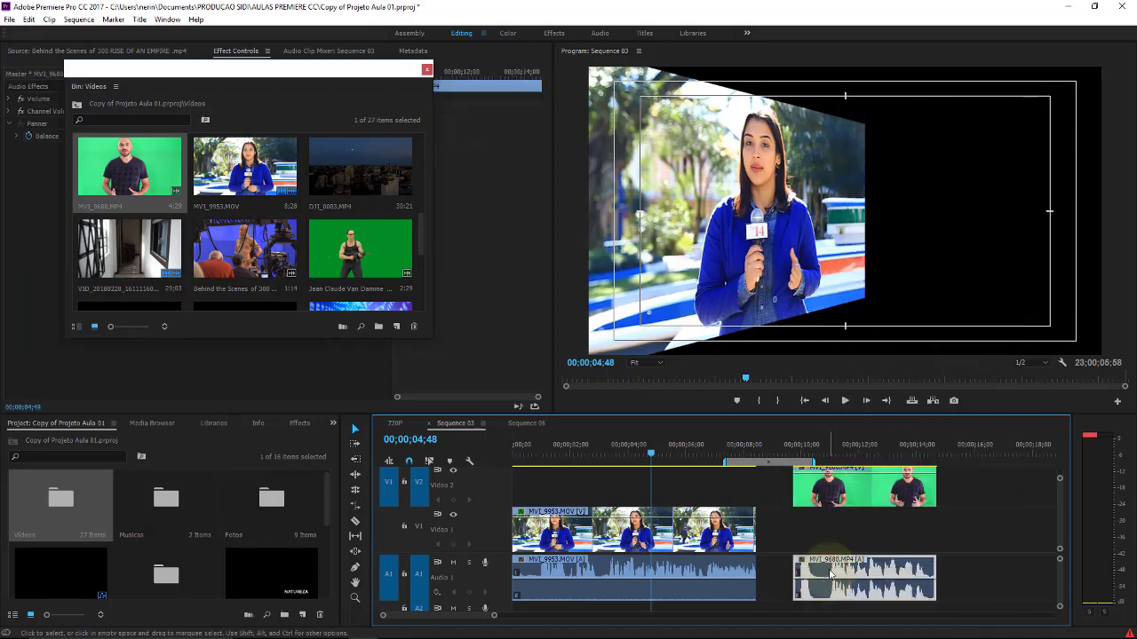
{"action": "key", "text": "Delete"}
Step: Line up the green-screen clip with the reporter clip, trim V1's start, and apply Basic 3D
{"action": "mouse_move", "coordinate": [799, 487]}
{"action": "left_mouse_down"}
{"action": "mouse_move", "coordinate": [751, 499]}
{"action": "mouse_move", "coordinate": [619, 498]}
{"action": "left_mouse_up"}
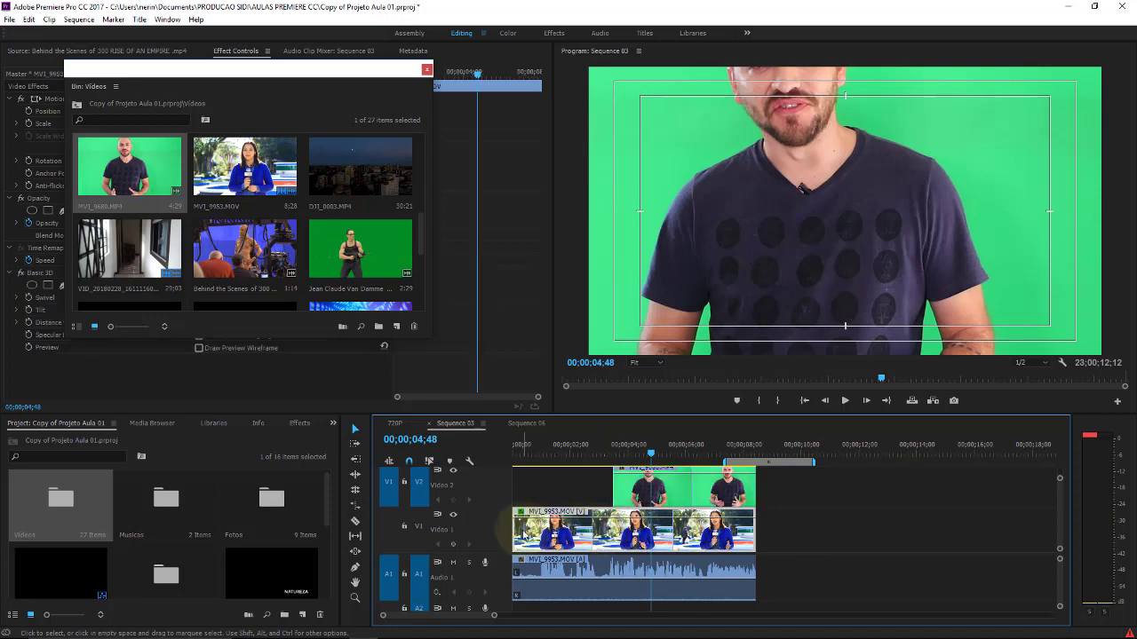
{"action": "left_click_drag", "start_coordinate": [515, 530], "coordinate": [613, 530]}
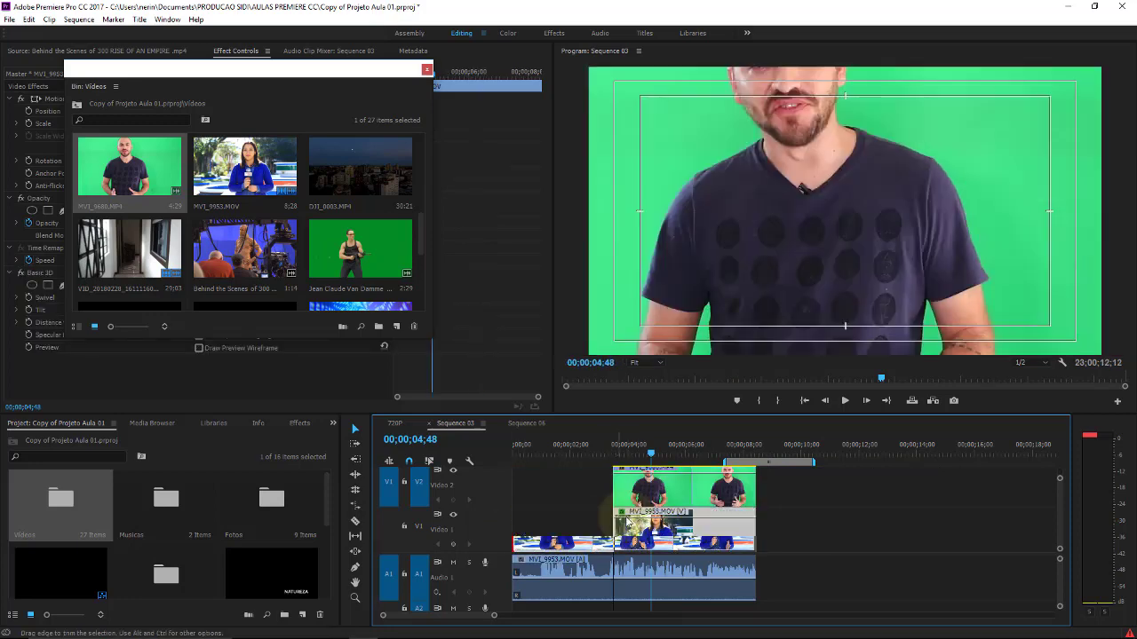
{"action": "left_click", "coordinate": [299, 422]}
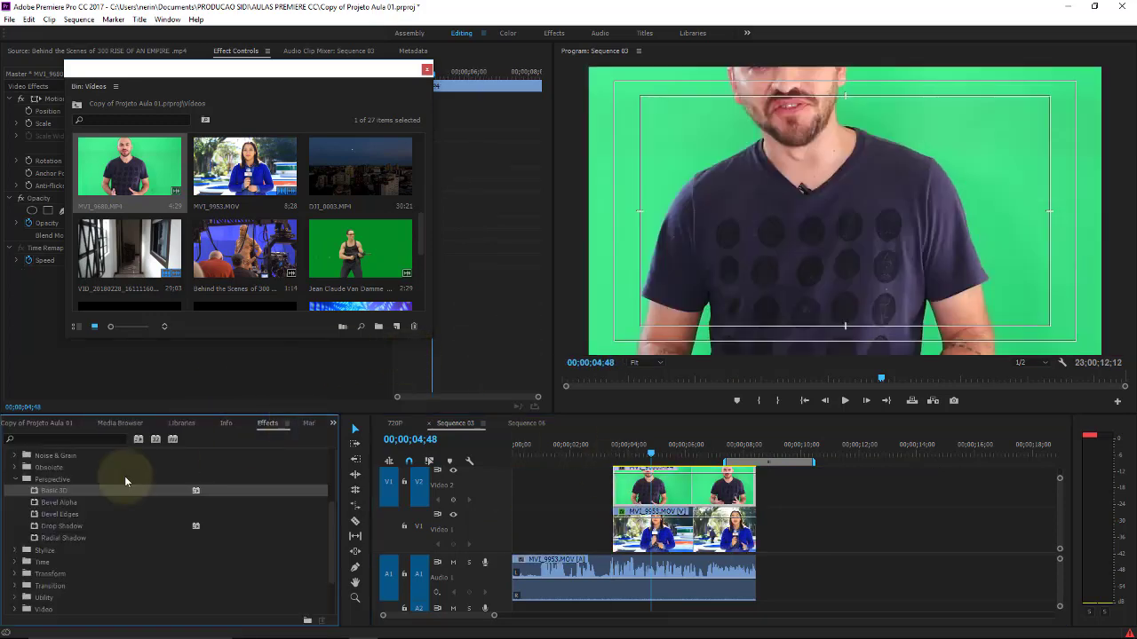
{"action": "left_click_drag", "start_coordinate": [54, 490], "coordinate": [653, 488]}
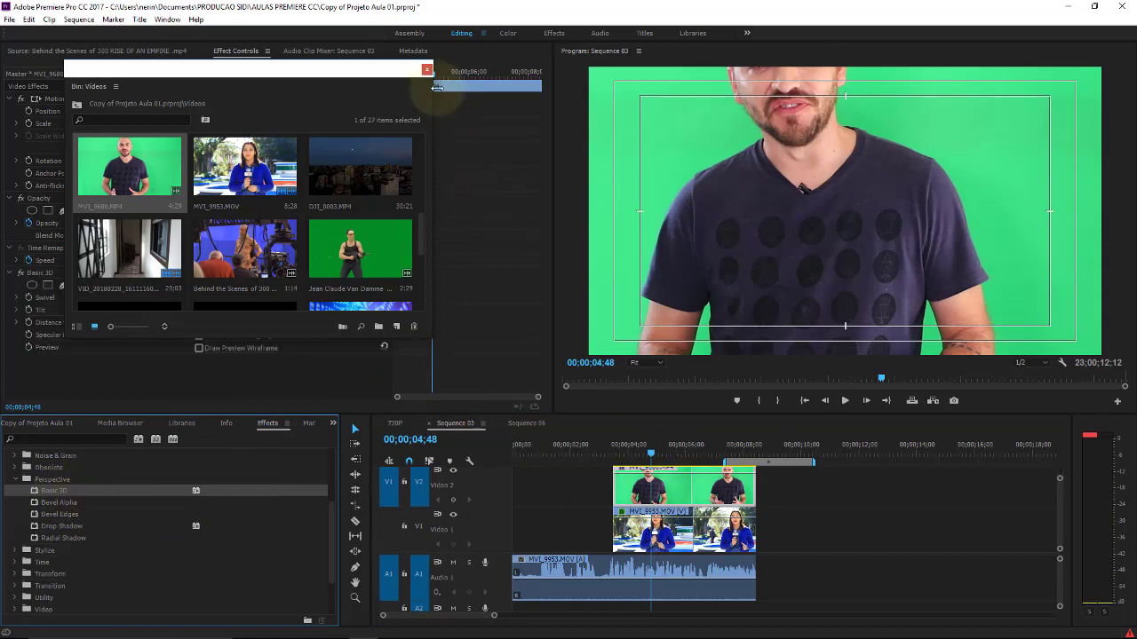
{"action": "left_click", "coordinate": [428, 71]}
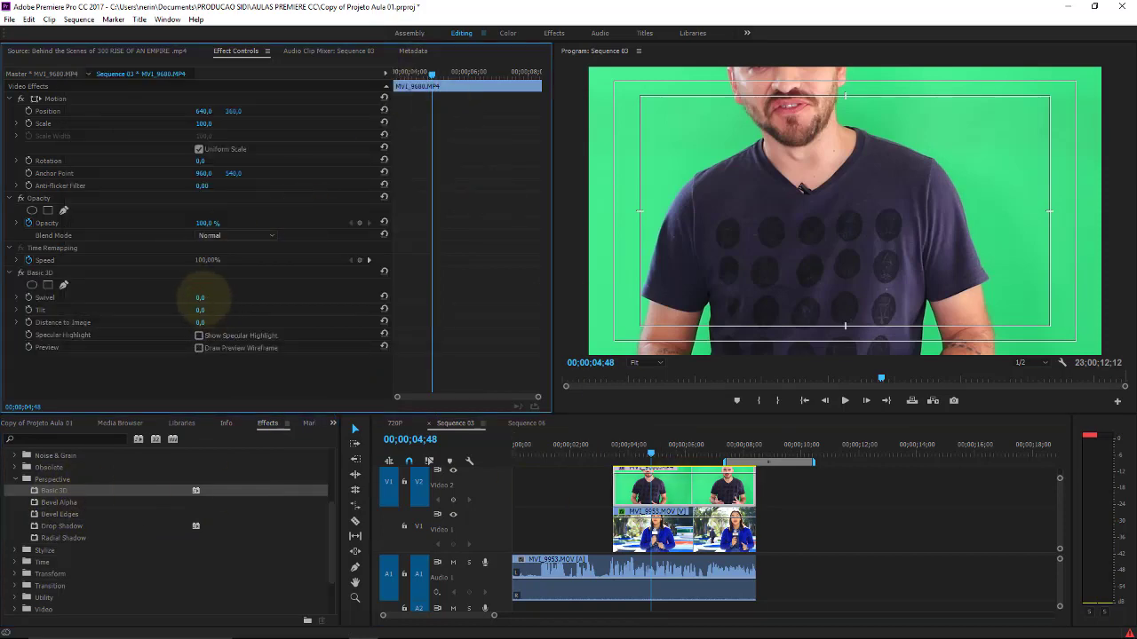
Step: Swivel the green-screen clip to about 46°, reset Tilt to 0°, and scale it to 56
{"action": "left_click_drag", "start_coordinate": [203, 301], "coordinate": [215, 298]}
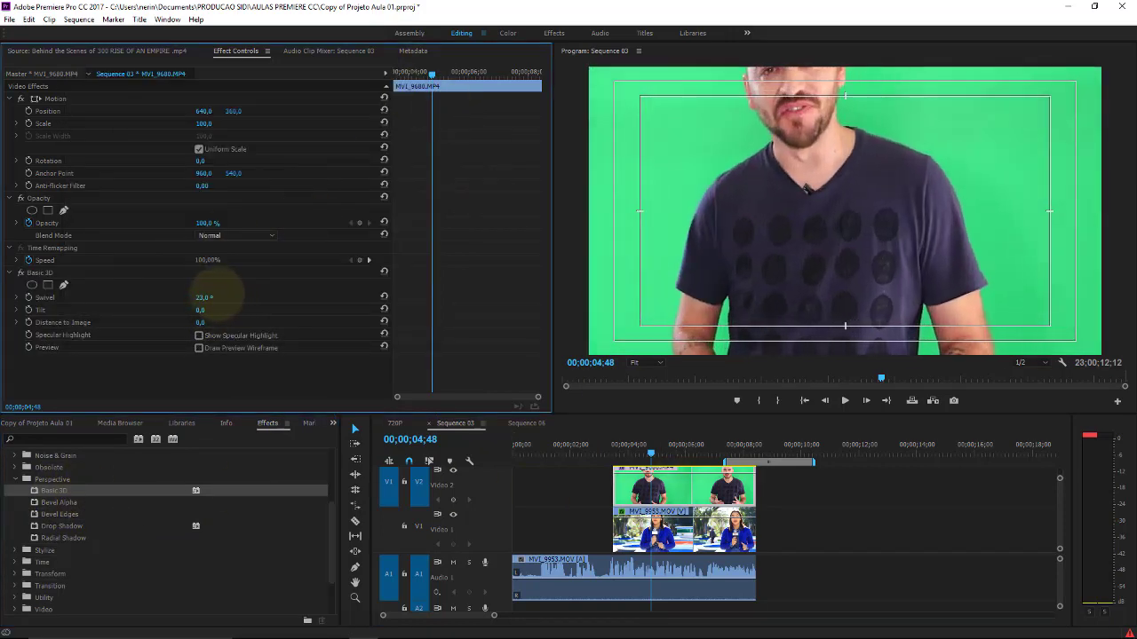
{"action": "left_click_drag", "start_coordinate": [204, 299], "coordinate": [206, 307]}
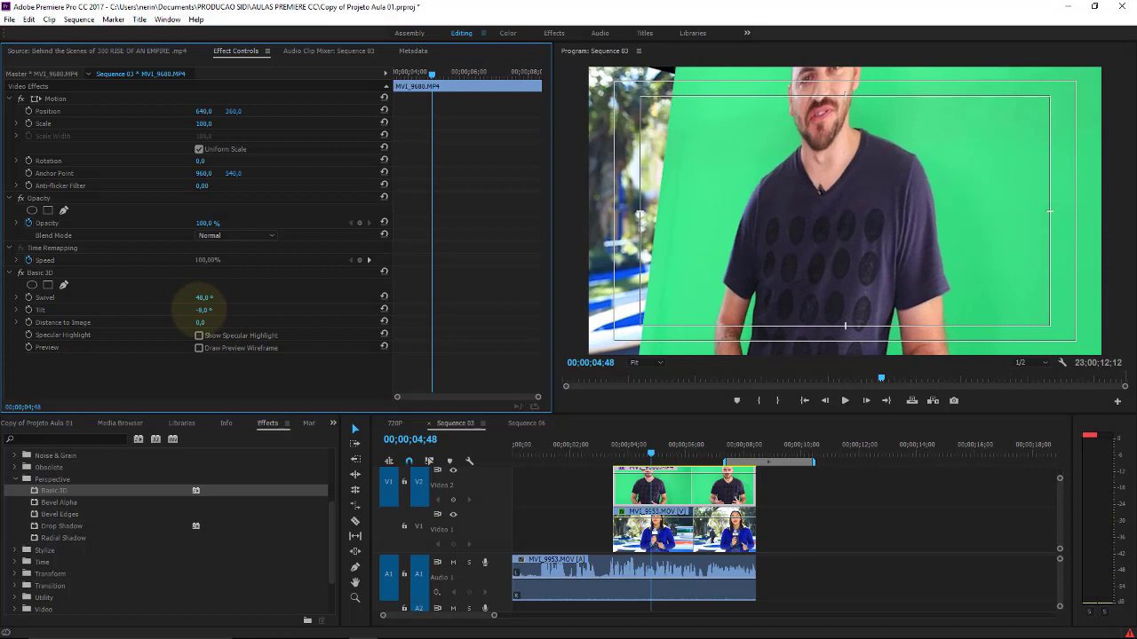
{"action": "left_click", "coordinate": [383, 310]}
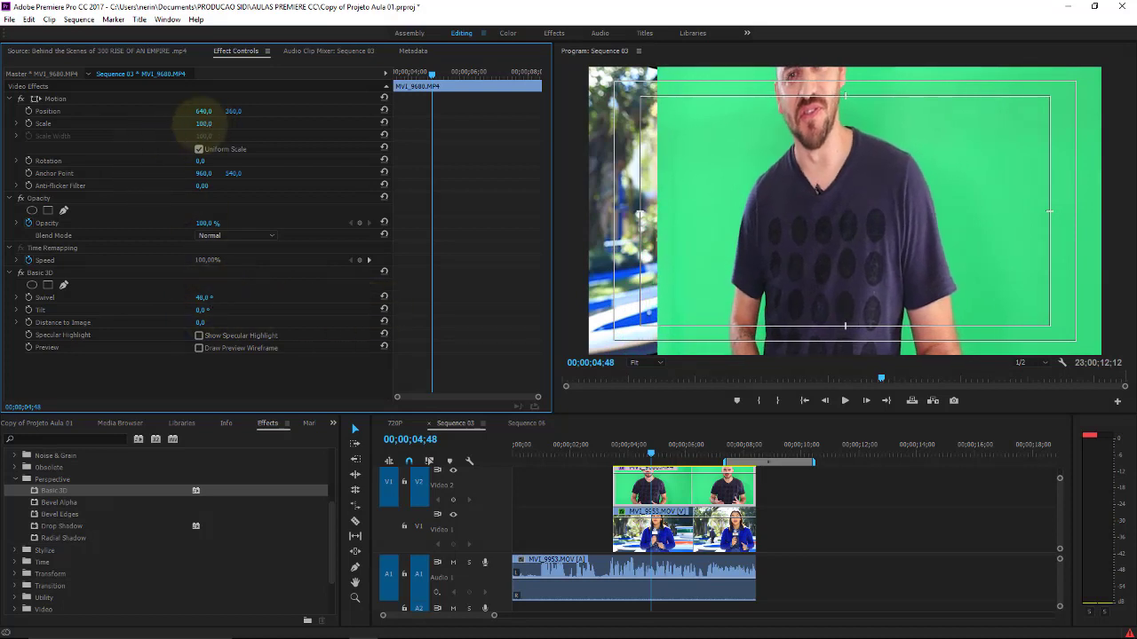
{"action": "mouse_move", "coordinate": [203, 124]}
{"action": "left_mouse_down"}
{"action": "mouse_move", "coordinate": [182, 129]}
{"action": "mouse_move", "coordinate": [388, 113]}
{"action": "left_mouse_up"}
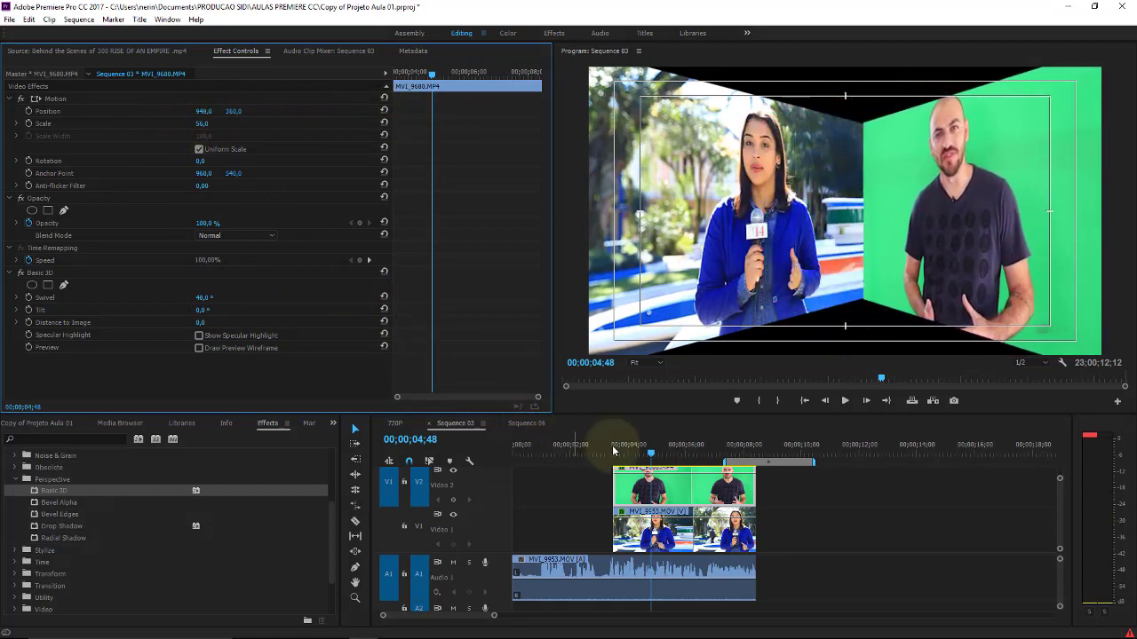
{"action": "mouse_move", "coordinate": [648, 451]}
{"action": "left_mouse_down"}
{"action": "mouse_move", "coordinate": [685, 447]}
{"action": "mouse_move", "coordinate": [661, 444]}
{"action": "left_mouse_up"}
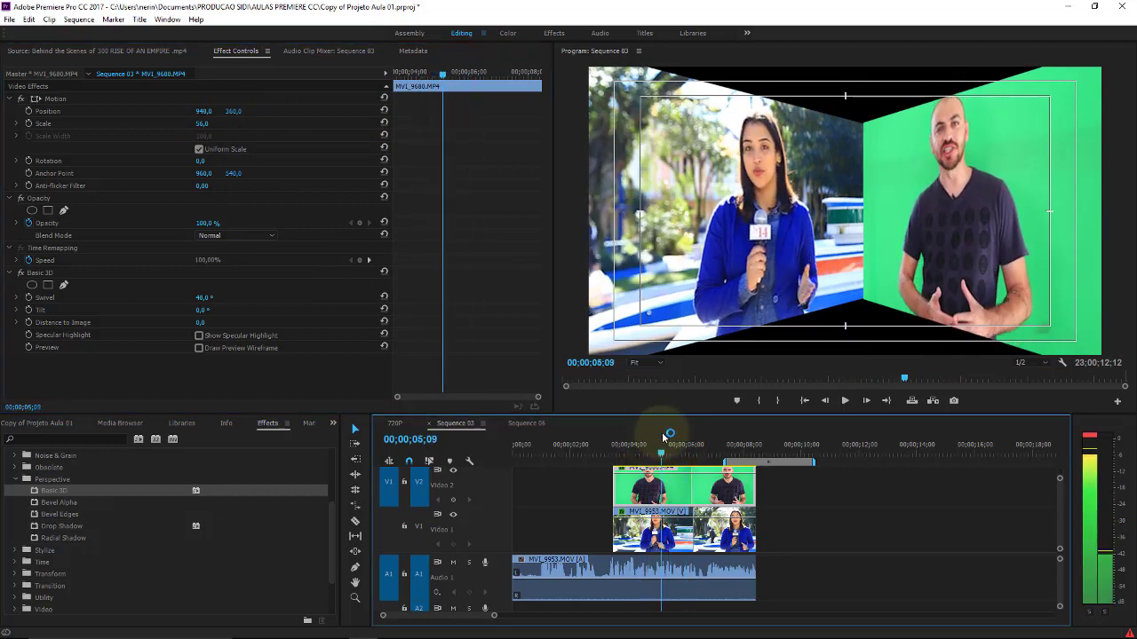
{"action": "mouse_move", "coordinate": [204, 298]}
{"action": "left_mouse_down"}
{"action": "mouse_move", "coordinate": [129, 286]}
{"action": "mouse_move", "coordinate": [202, 292]}
{"action": "left_mouse_up"}
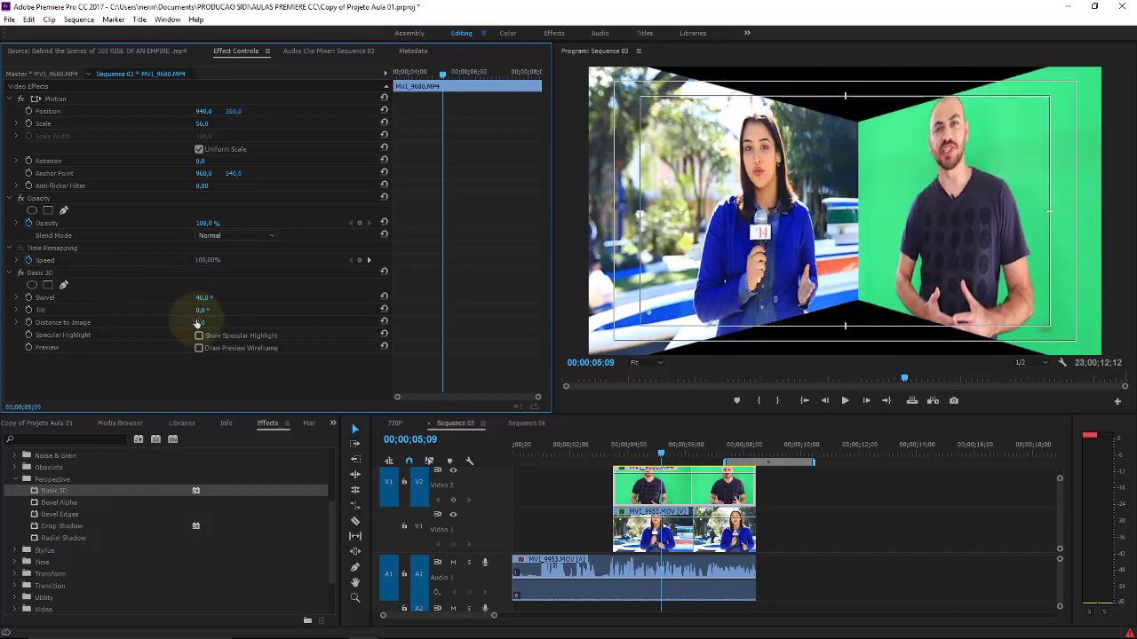
Step: Set Distance to Image to 1.0, enable Show Specular Highlight, and return the playhead to 00;00;04;42
{"action": "mouse_move", "coordinate": [203, 323]}
{"action": "left_mouse_down"}
{"action": "mouse_move", "coordinate": [238, 311]}
{"action": "mouse_move", "coordinate": [213, 307]}
{"action": "left_mouse_up"}
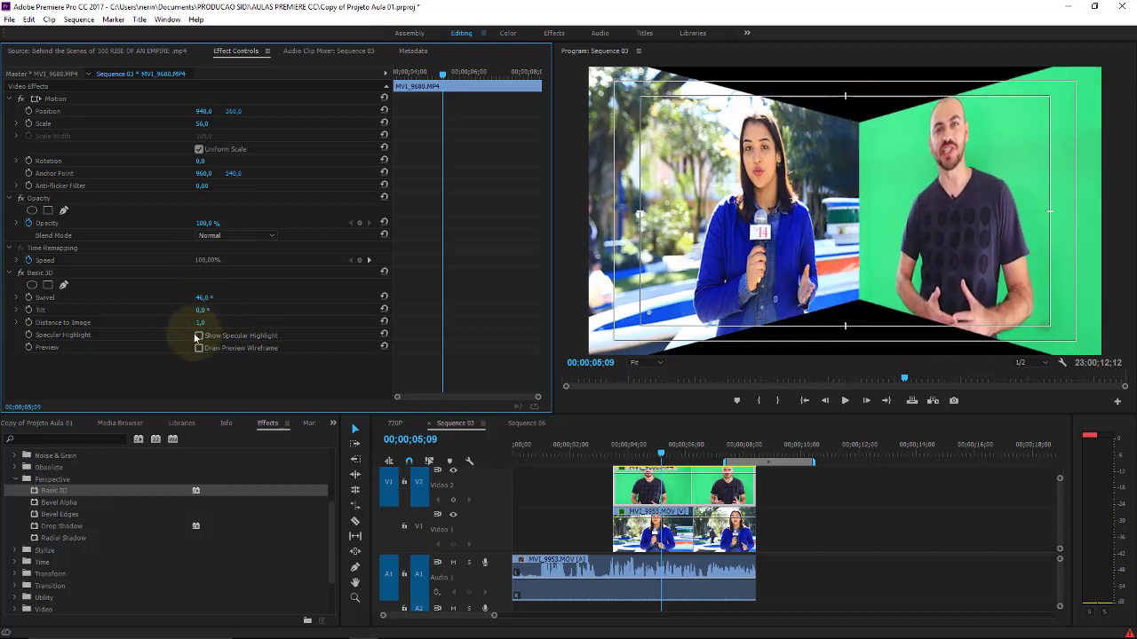
{"action": "left_click", "coordinate": [199, 336]}
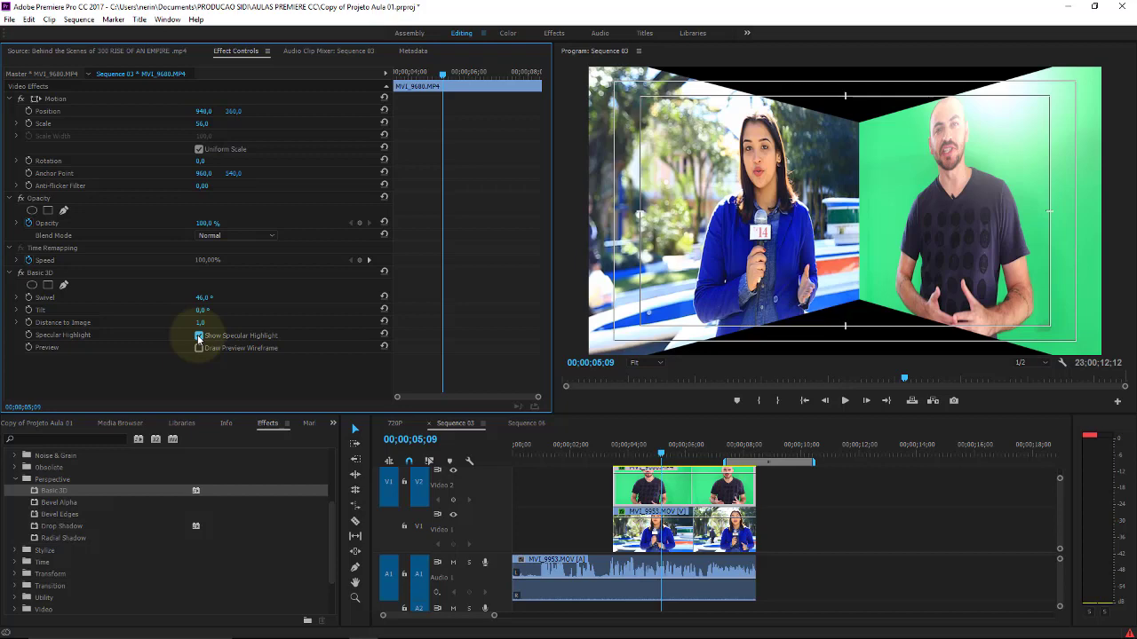
{"action": "left_click", "coordinate": [87, 472]}
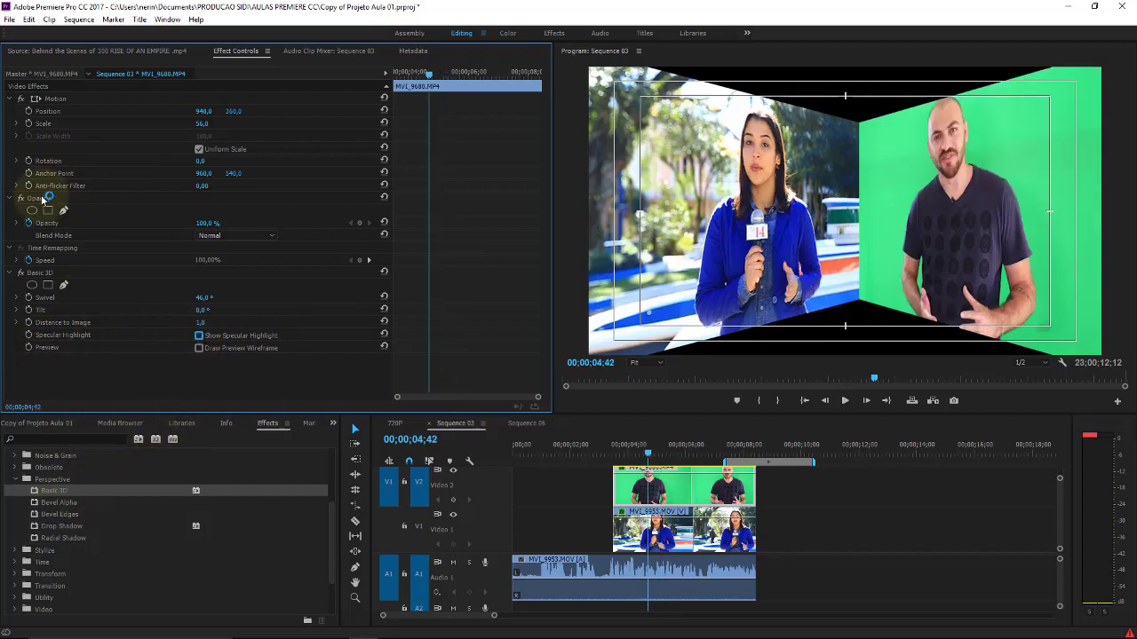
Step: Delete Basic 3D from both clips and move the green-screen clip to about 00:11
{"action": "left_click", "coordinate": [67, 505]}
{"action": "left_click", "coordinate": [66, 493]}
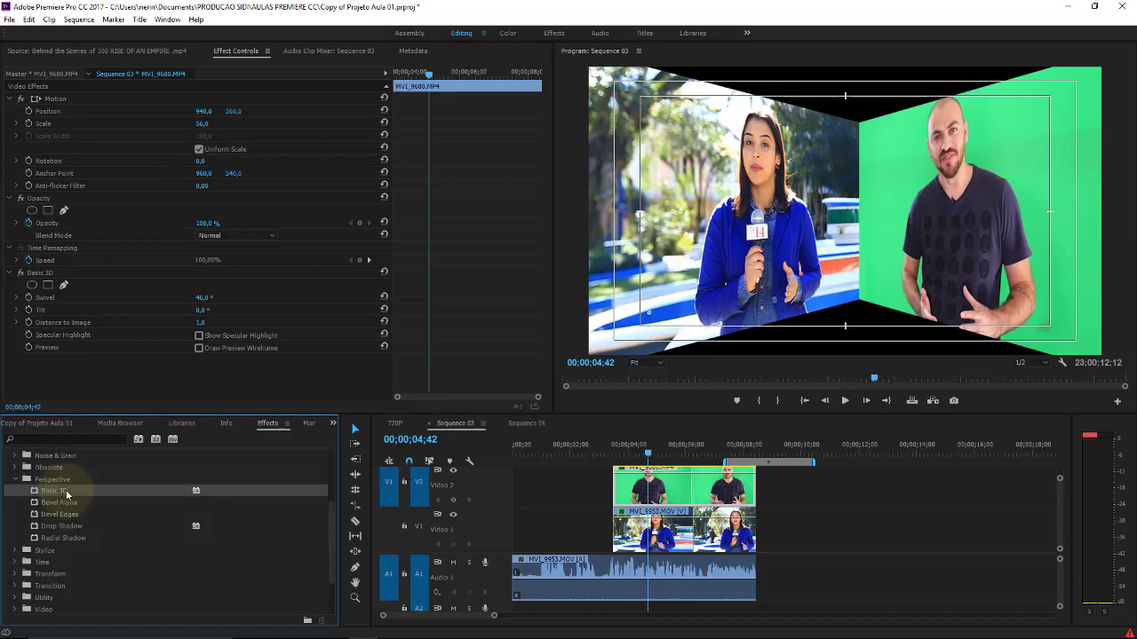
{"action": "left_click", "coordinate": [41, 281]}
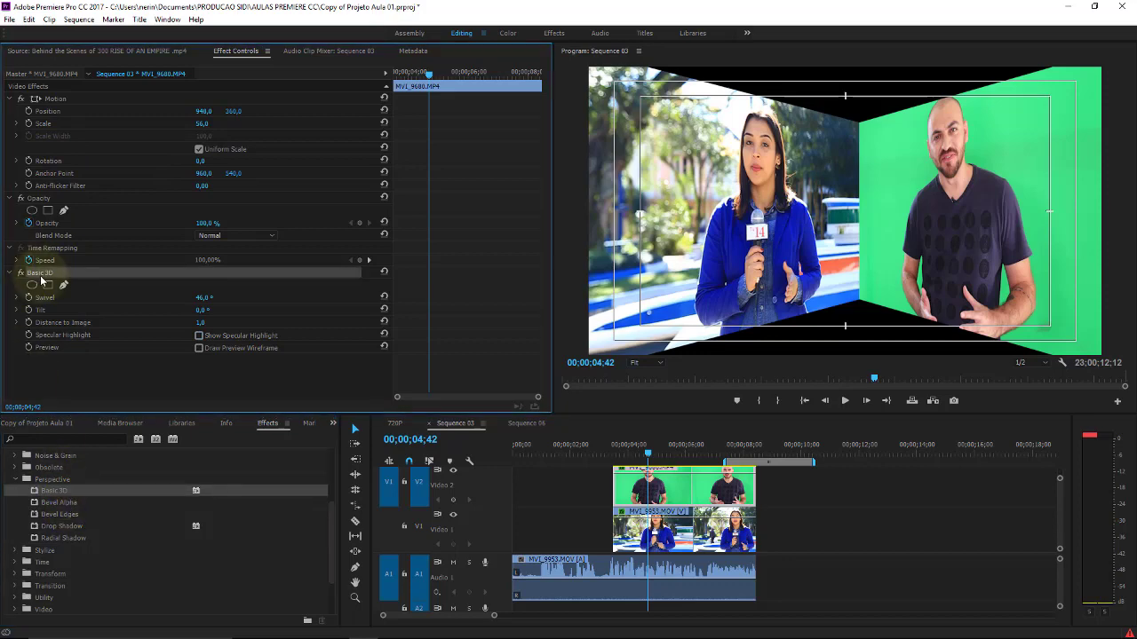
{"action": "key", "text": "Delete"}
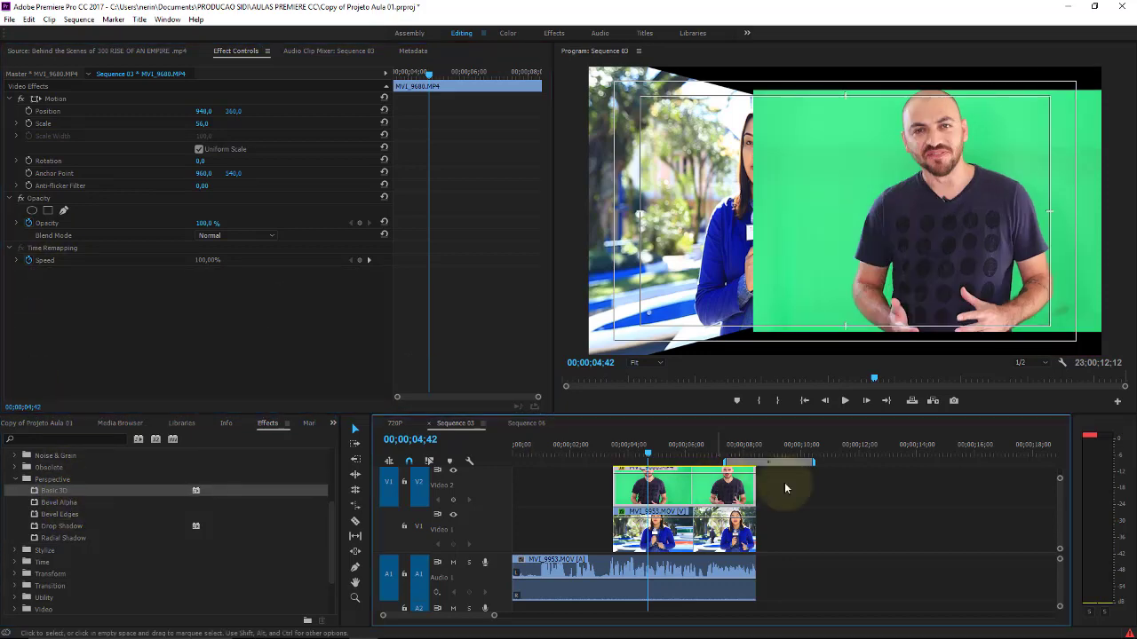
{"action": "left_click_drag", "start_coordinate": [728, 486], "coordinate": [962, 486]}
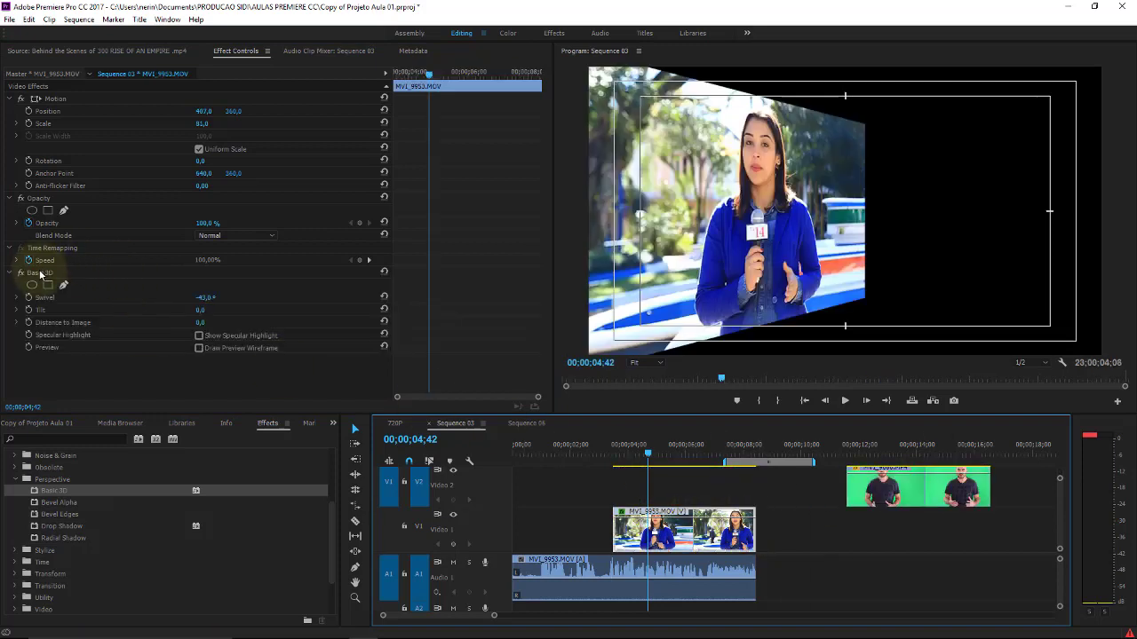
{"action": "left_click", "coordinate": [40, 273]}
{"action": "key", "text": "Delete"}
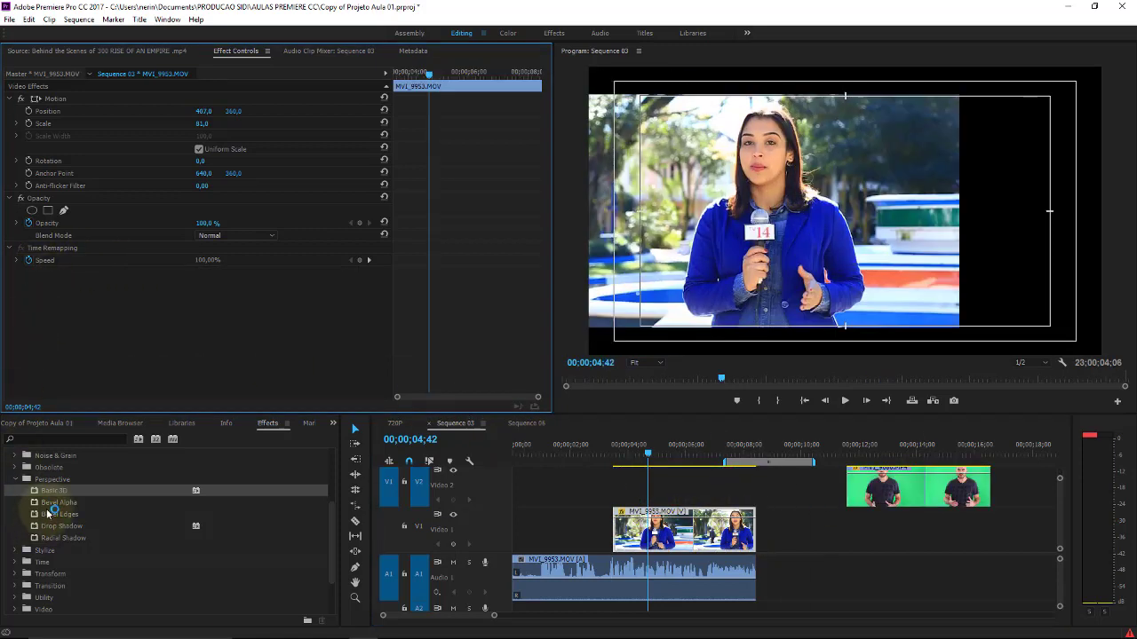
Step: Apply Bevel Alpha with 30,60 edge thickness and 7° light angle, shifting the reporter clip right
{"action": "left_click_drag", "start_coordinate": [52, 504], "coordinate": [674, 531]}
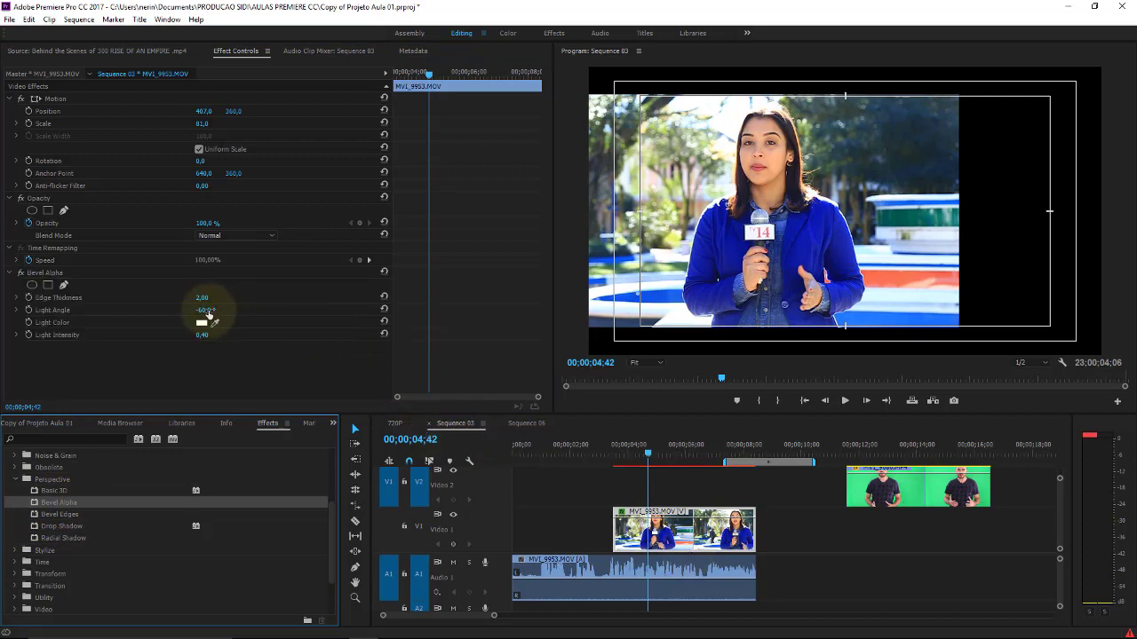
{"action": "left_click_drag", "start_coordinate": [202, 297], "coordinate": [377, 282]}
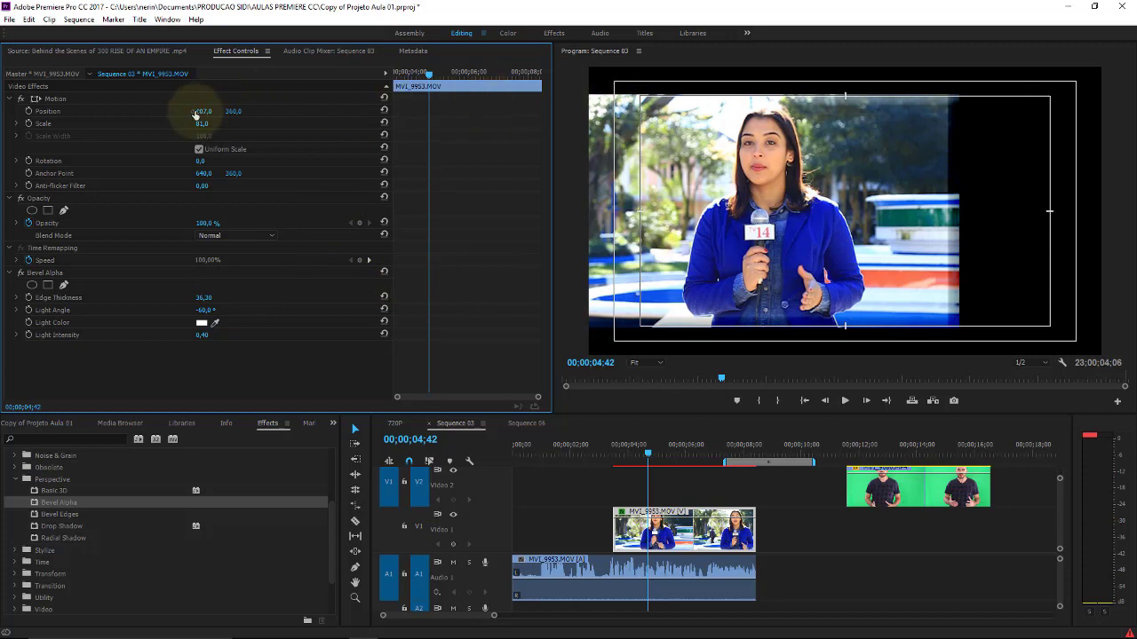
{"action": "mouse_move", "coordinate": [203, 111]}
{"action": "left_mouse_down"}
{"action": "mouse_move", "coordinate": [321, 111]}
{"action": "mouse_move", "coordinate": [197, 162]}
{"action": "left_mouse_up"}
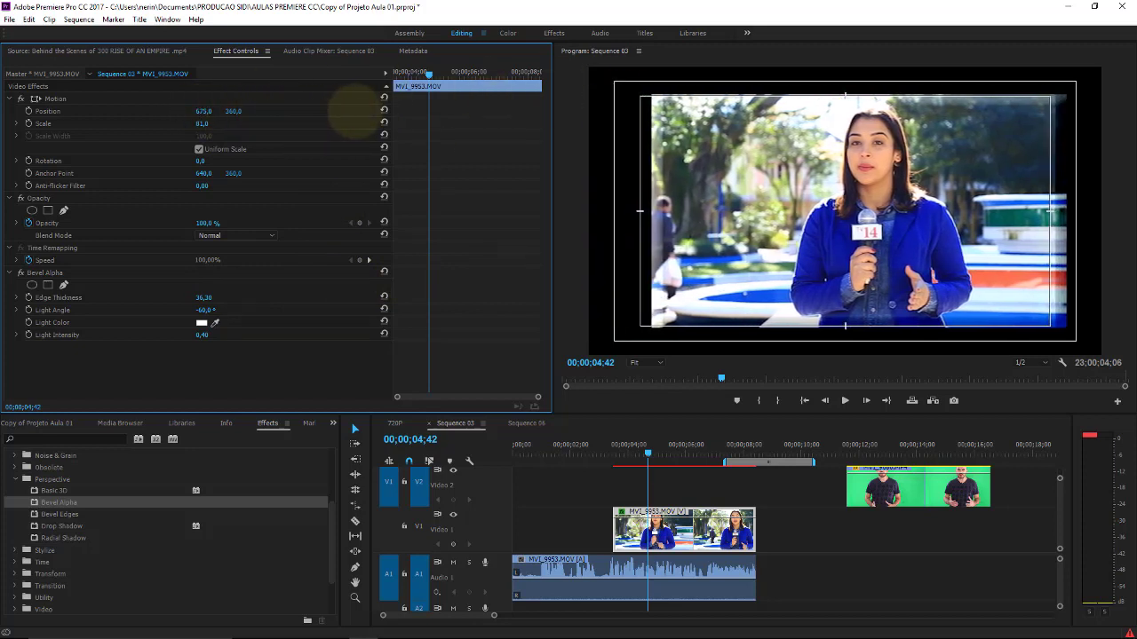
{"action": "left_click_drag", "start_coordinate": [226, 303], "coordinate": [253, 278]}
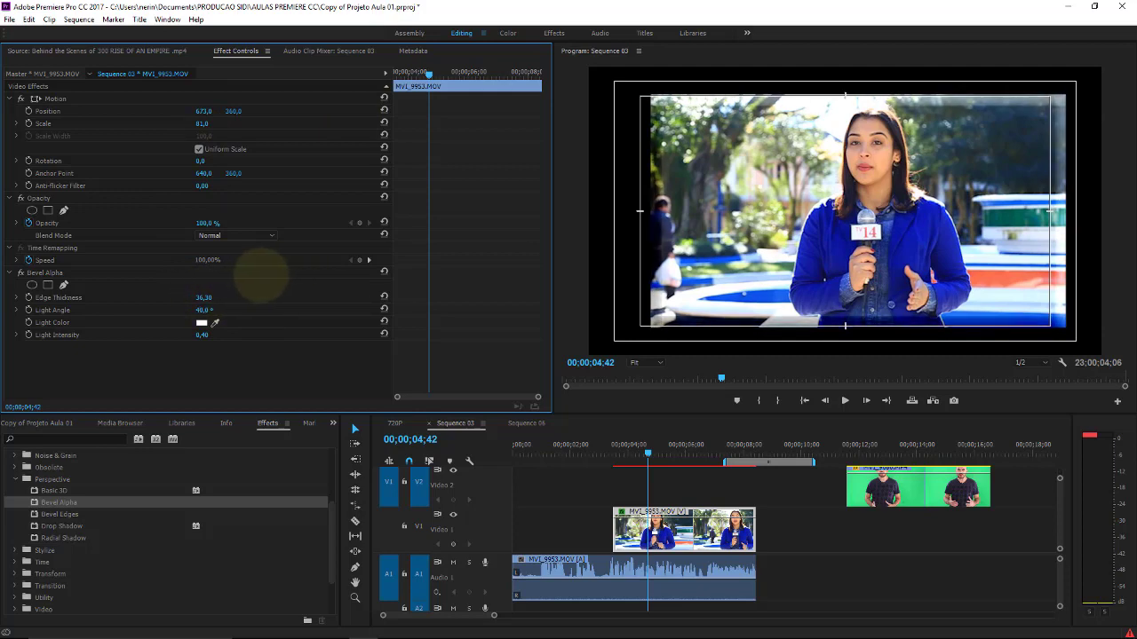
Step: Make the bevel light red at a 31° angle, then select Bevel Alpha for removal
{"action": "left_click", "coordinate": [202, 324]}
{"action": "left_click_drag", "start_coordinate": [579, 366], "coordinate": [622, 391]}
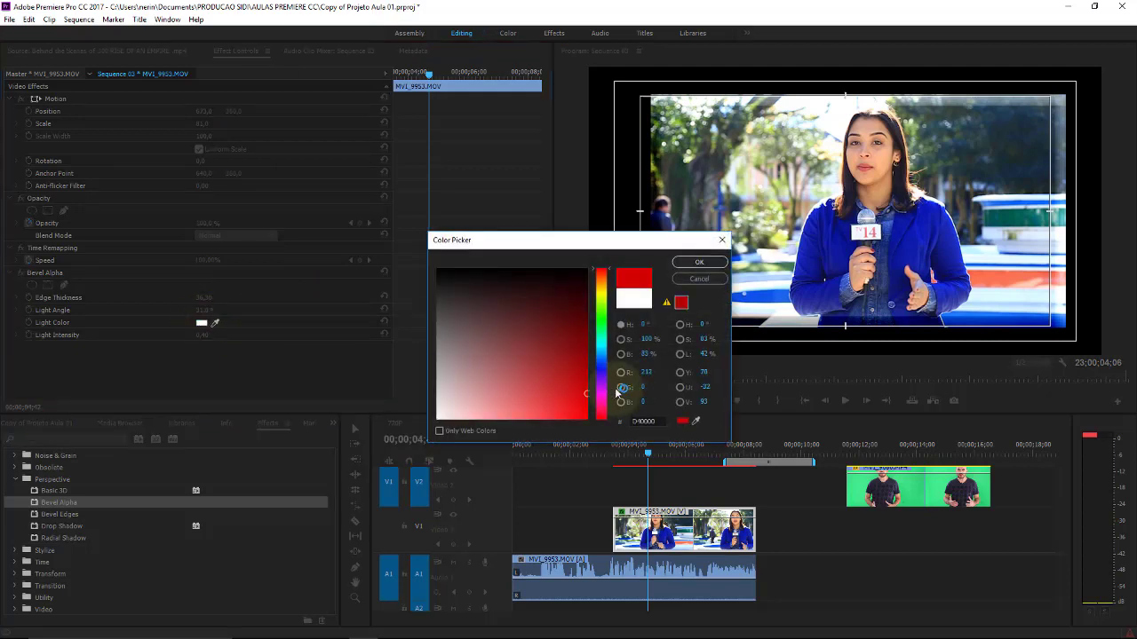
{"action": "left_click", "coordinate": [698, 262]}
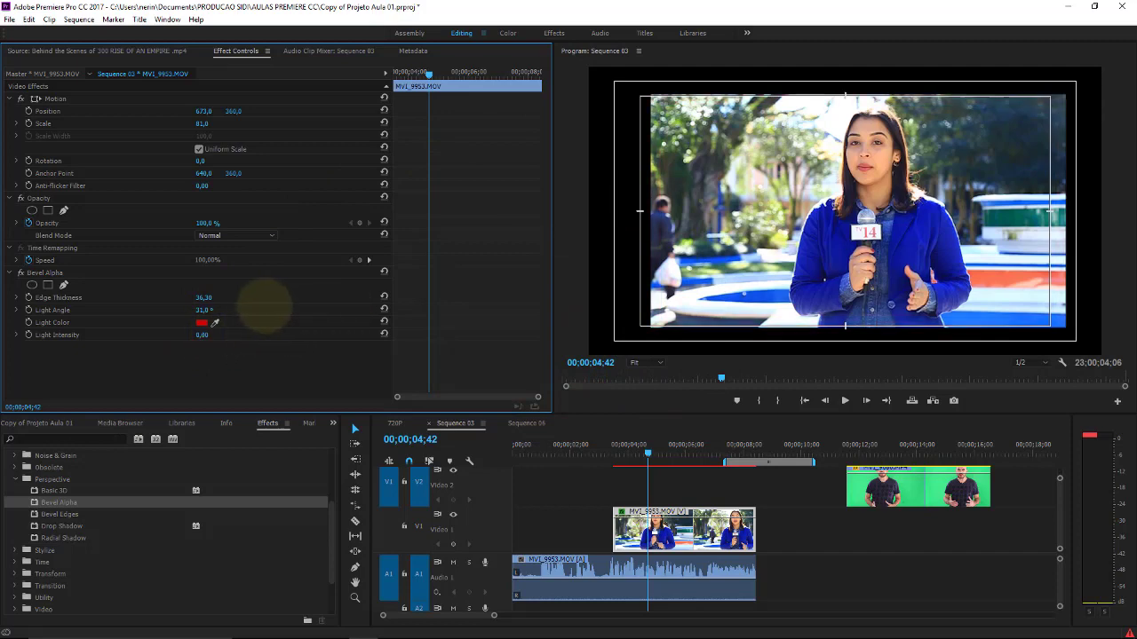
{"action": "left_click_drag", "start_coordinate": [218, 341], "coordinate": [312, 290]}
{"action": "left_click", "coordinate": [66, 504]}
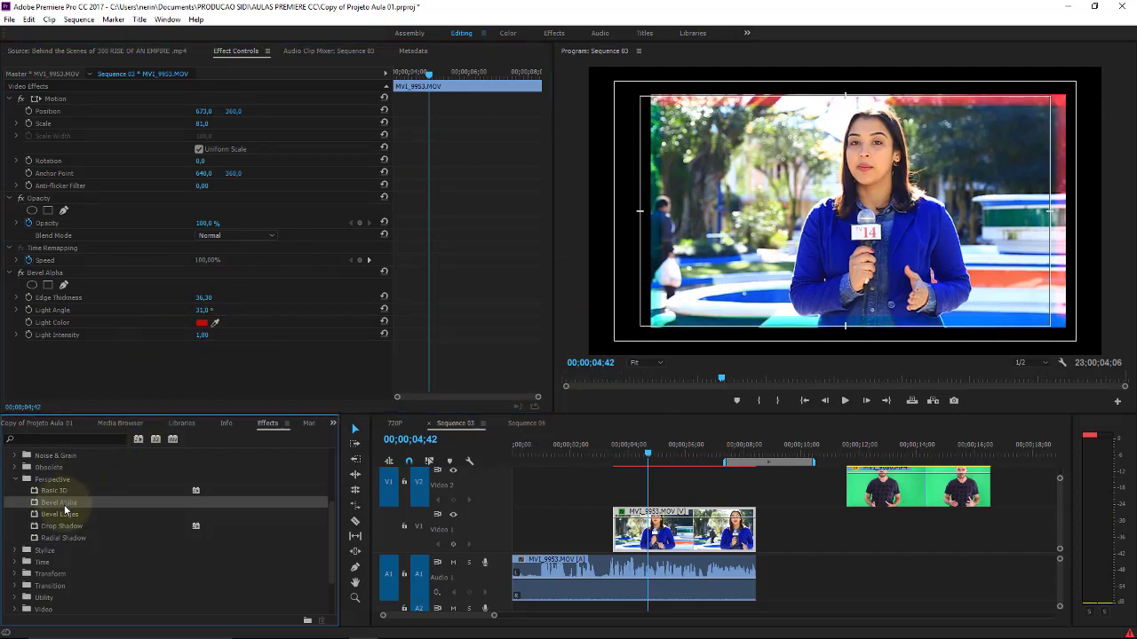
{"action": "left_click", "coordinate": [42, 277]}
Step: Replace Bevel Alpha with Bevel Edges: 0,20 edge thickness, 37° light angle, 1,00 intensity
{"action": "key", "text": "Delete"}
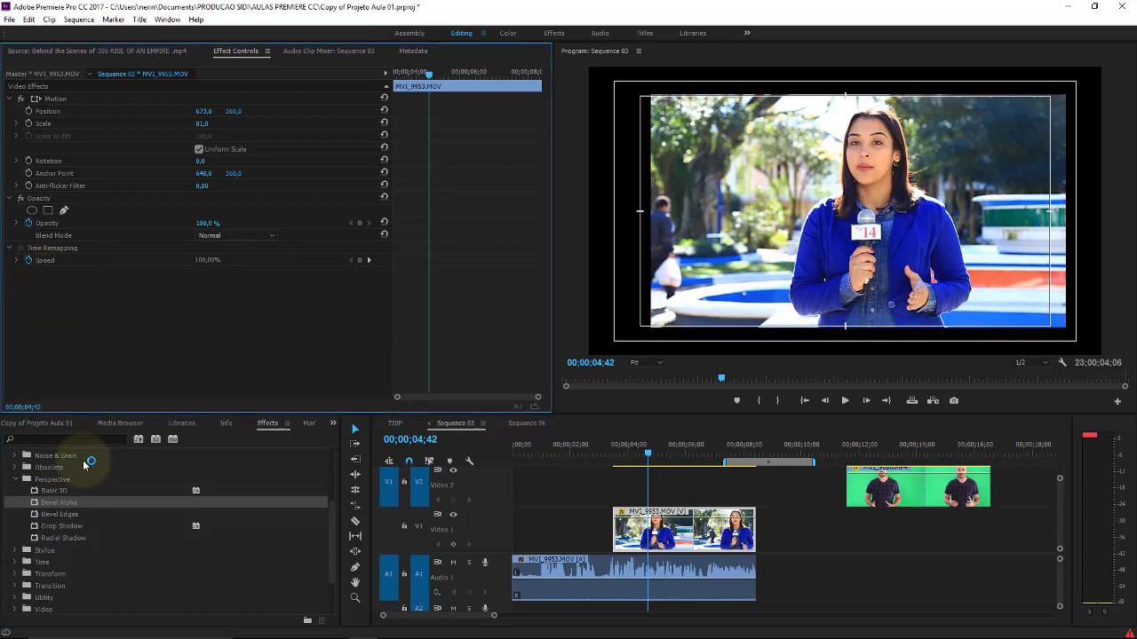
{"action": "left_click", "coordinate": [69, 522]}
{"action": "left_click_drag", "start_coordinate": [55, 518], "coordinate": [646, 527]}
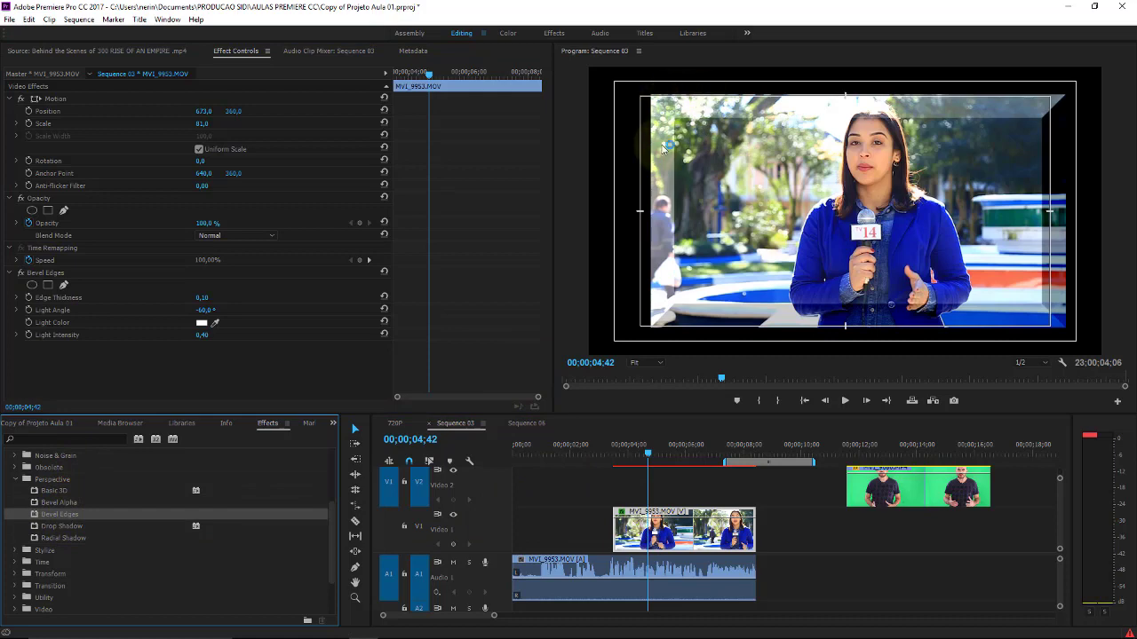
{"action": "mouse_move", "coordinate": [202, 300]}
{"action": "left_mouse_down"}
{"action": "mouse_move", "coordinate": [188, 297]}
{"action": "mouse_move", "coordinate": [240, 297]}
{"action": "mouse_move", "coordinate": [191, 298]}
{"action": "mouse_move", "coordinate": [240, 271]}
{"action": "mouse_move", "coordinate": [208, 260]}
{"action": "mouse_move", "coordinate": [263, 271]}
{"action": "mouse_move", "coordinate": [211, 331]}
{"action": "mouse_move", "coordinate": [188, 298]}
{"action": "left_mouse_up"}
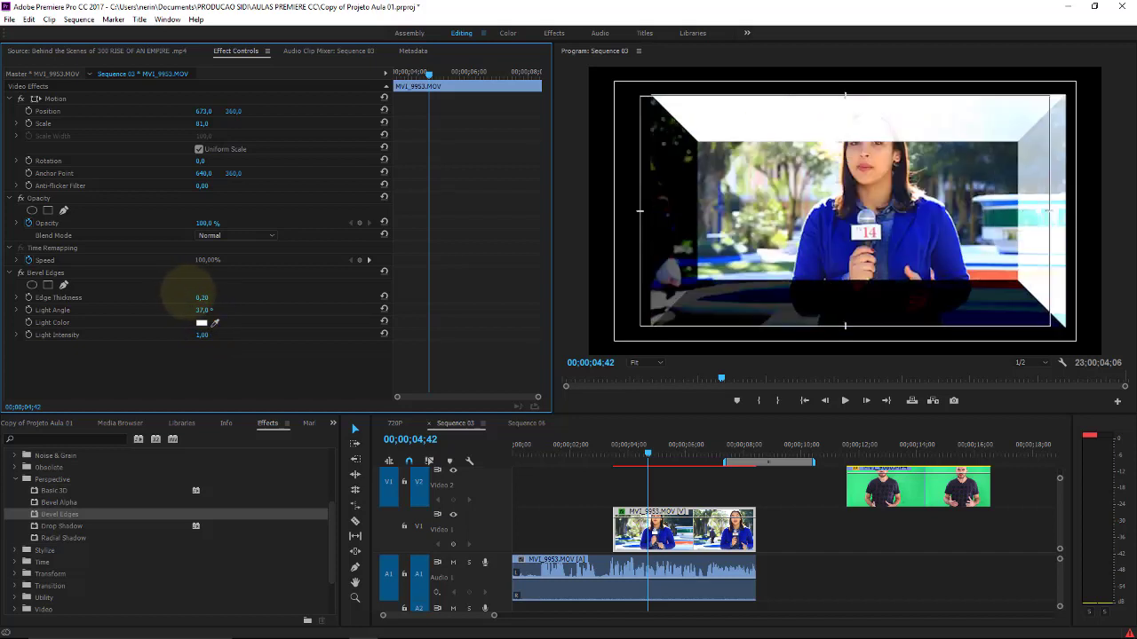
{"action": "left_click", "coordinate": [51, 274]}
Step: Remove Bevel Edges and apply Drop Shadow and Basic 3D to the reporter clip
{"action": "key", "text": "Delete"}
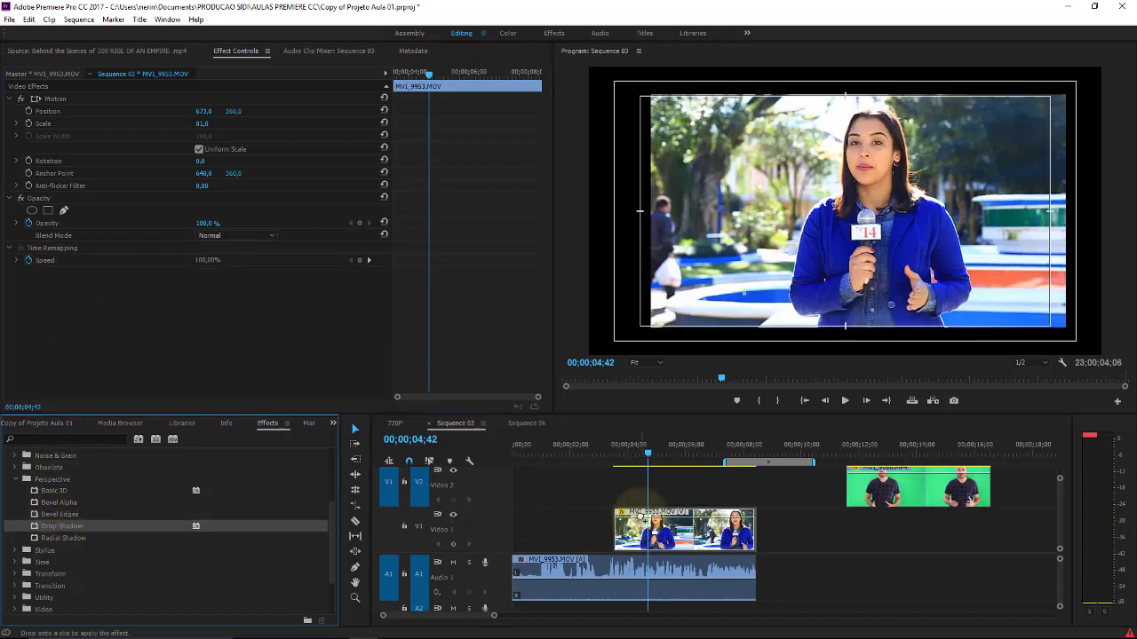
{"action": "left_click_drag", "start_coordinate": [61, 527], "coordinate": [648, 531]}
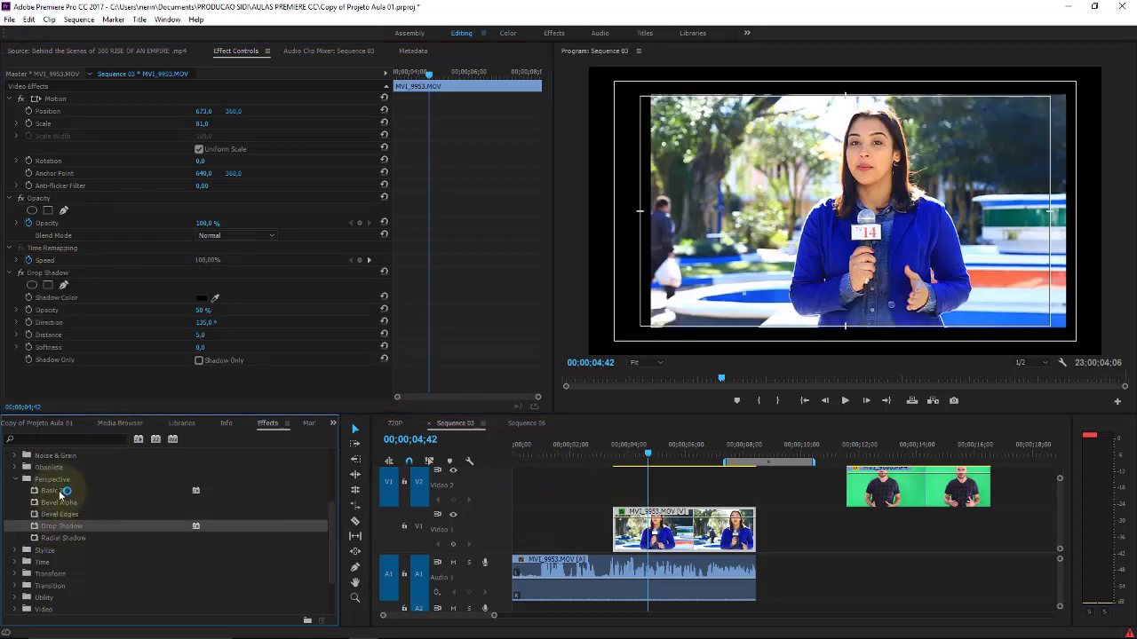
{"action": "left_click_drag", "start_coordinate": [54, 490], "coordinate": [655, 529]}
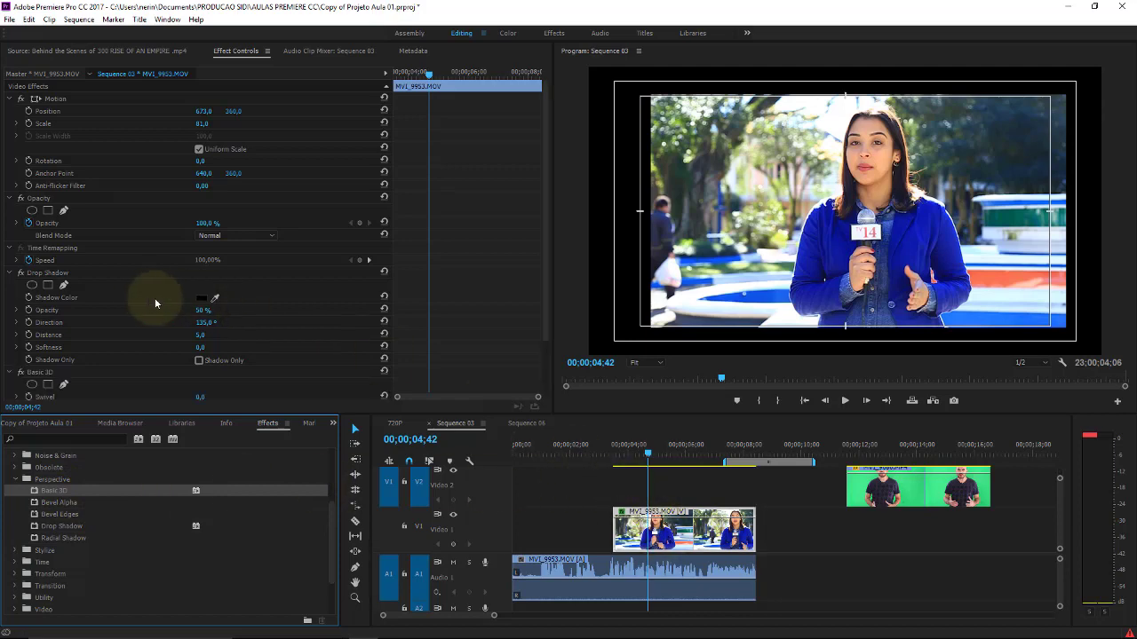
Step: Set drop shadow opacity to 0% and swivel to -39°, then move the clip to V2
{"action": "left_click_drag", "start_coordinate": [204, 313], "coordinate": [57, 274]}
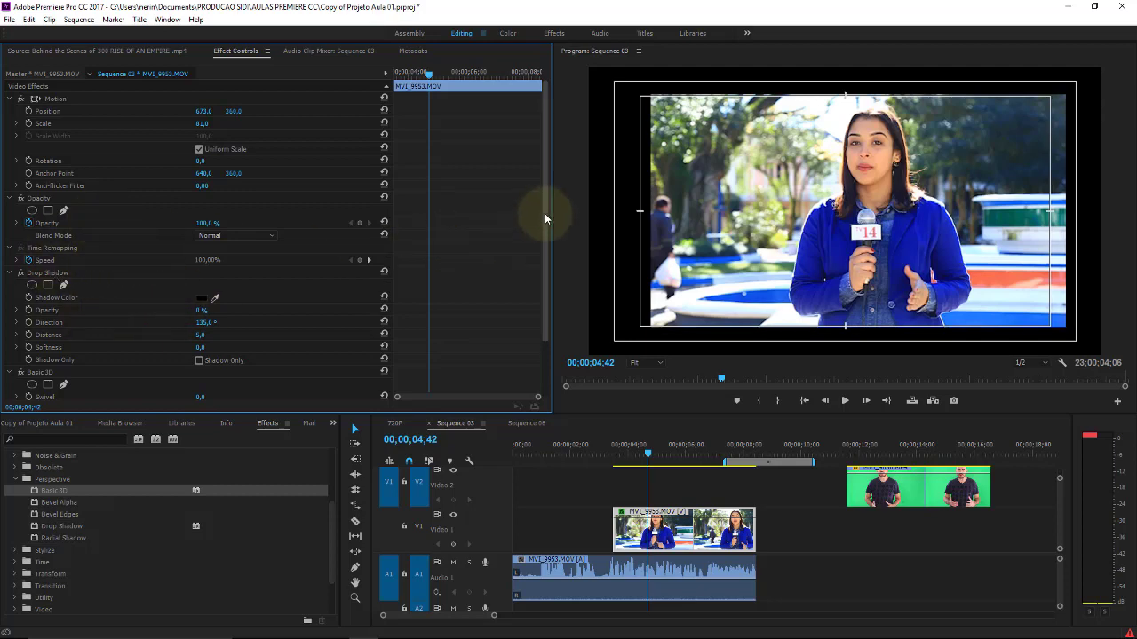
{"action": "scroll", "coordinate": [544, 248], "scroll_direction": "down", "scroll_amount": 3}
{"action": "left_click_drag", "start_coordinate": [201, 331], "coordinate": [177, 331]}
{"action": "left_click_drag", "start_coordinate": [668, 536], "coordinate": [671, 507]}
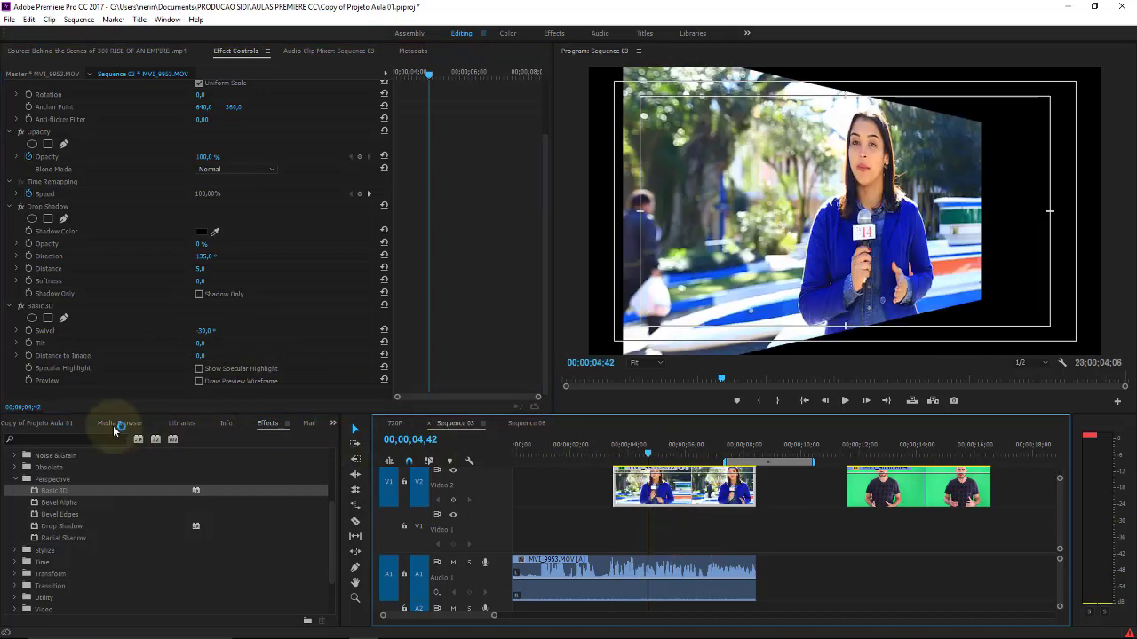
Step: Create a new white 1280×720 Color Matte in the project
{"action": "left_click", "coordinate": [55, 423]}
{"action": "scroll", "coordinate": [325, 493], "scroll_direction": "down", "scroll_amount": 2}
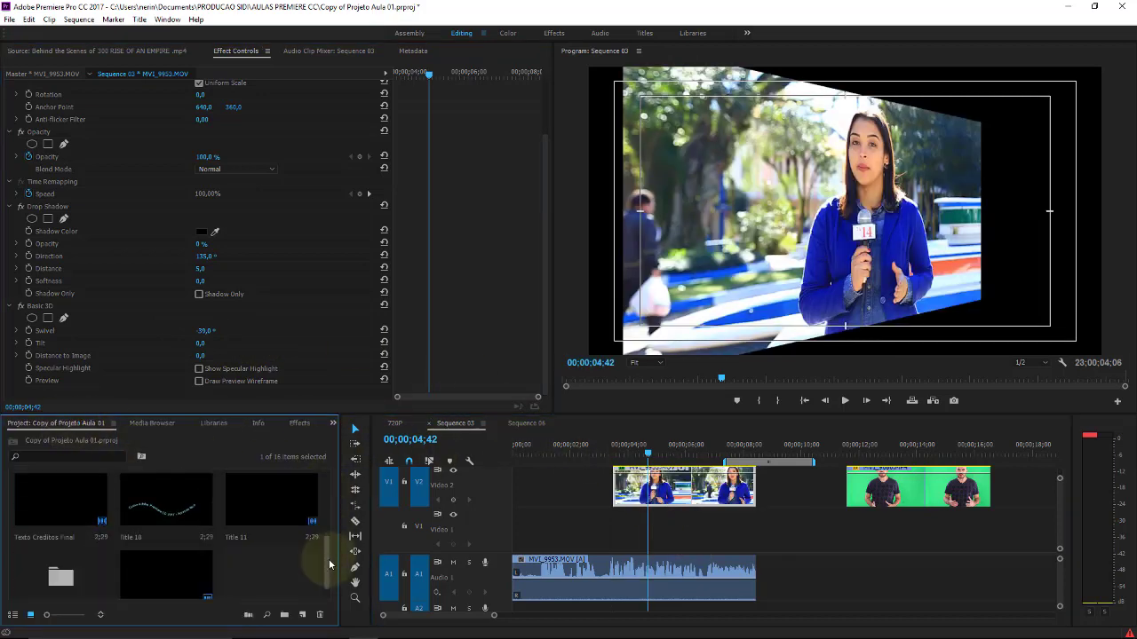
{"action": "scroll", "coordinate": [330, 485], "scroll_direction": "up", "scroll_amount": 2}
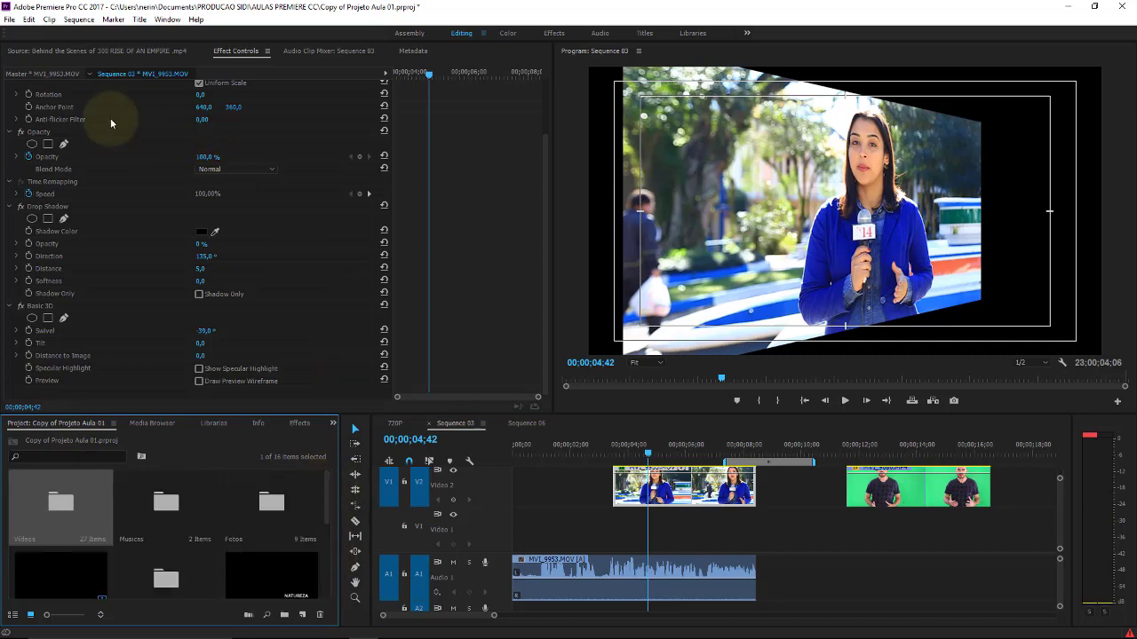
{"action": "left_click", "coordinate": [9, 18]}
{"action": "mouse_move", "coordinate": [85, 37]}
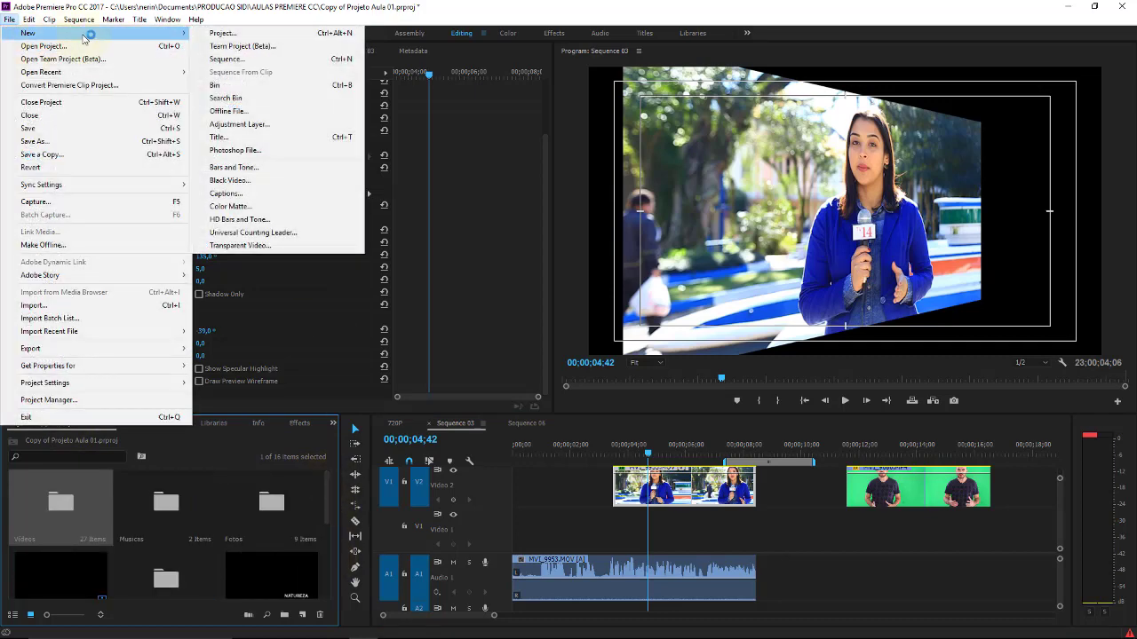
{"action": "left_click", "coordinate": [285, 208]}
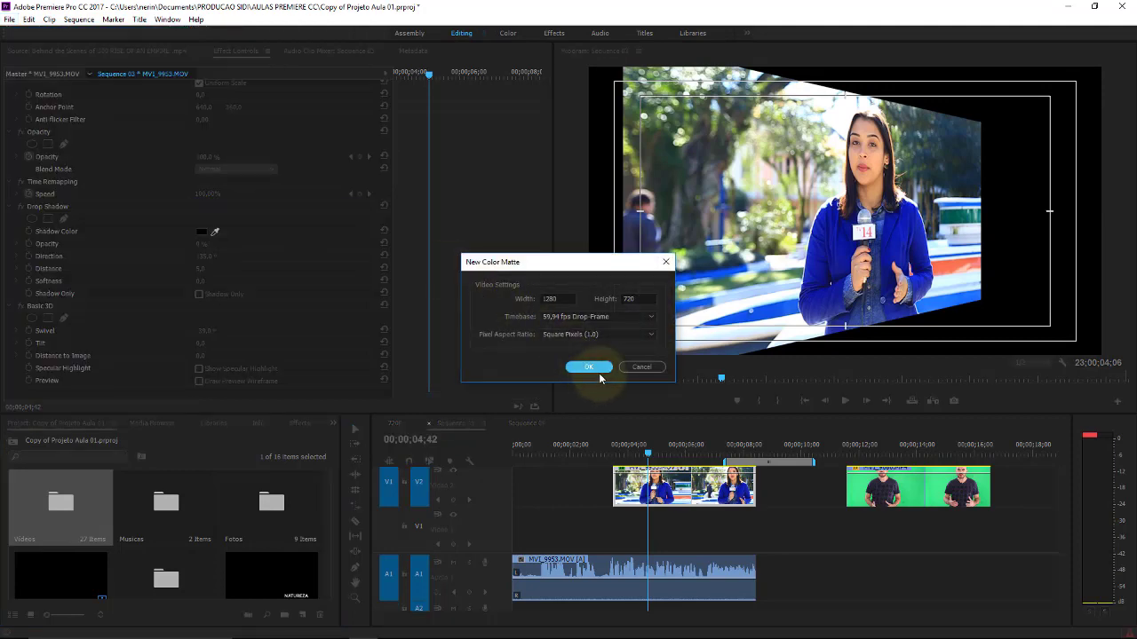
{"action": "left_click", "coordinate": [599, 372]}
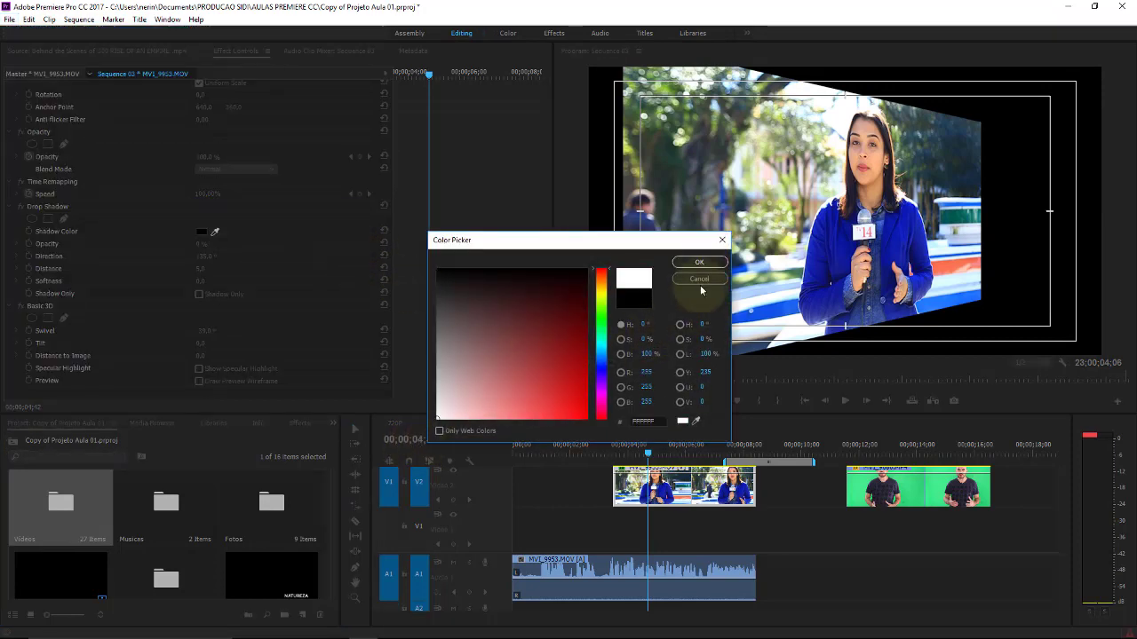
{"action": "left_click", "coordinate": [698, 262]}
{"action": "left_click", "coordinate": [533, 344]}
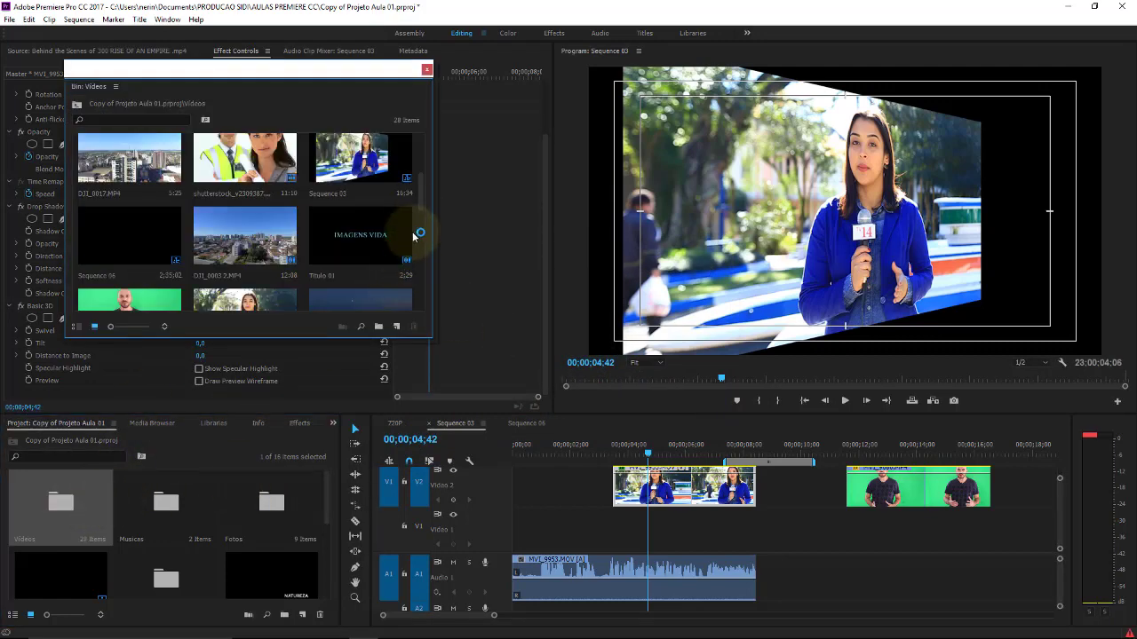
Step: Drag the white color matte onto the timeline beneath the reporter clip
{"action": "left_click_drag", "start_coordinate": [424, 167], "coordinate": [421, 302]}
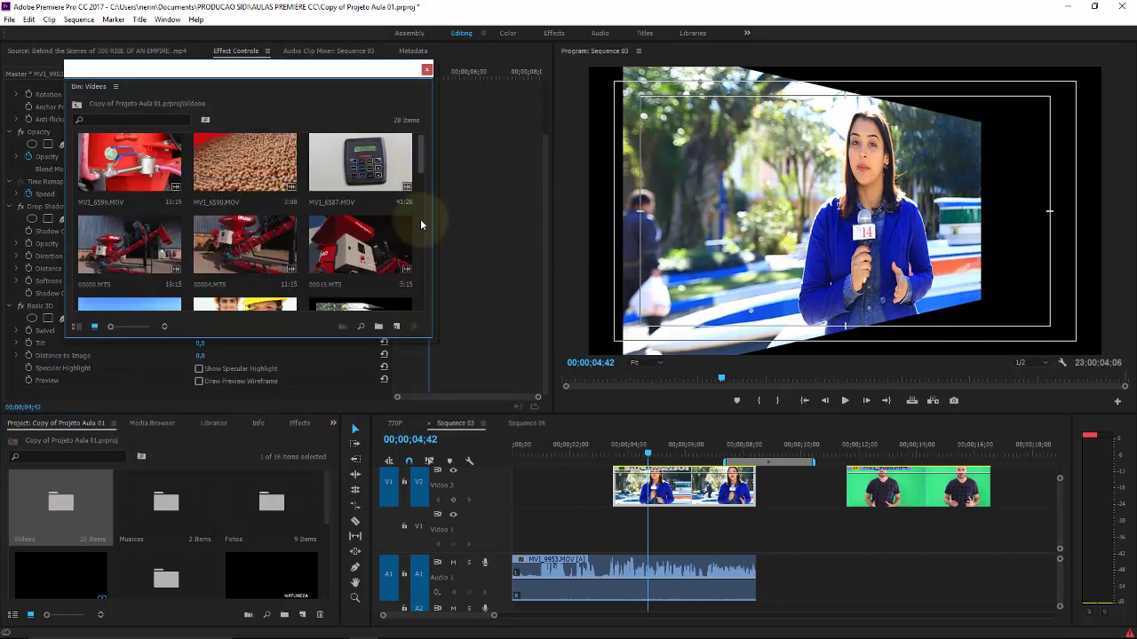
{"action": "mouse_move", "coordinate": [129, 264]}
{"action": "left_mouse_down"}
{"action": "mouse_move", "coordinate": [585, 515]}
{"action": "mouse_move", "coordinate": [755, 515]}
{"action": "left_mouse_up"}
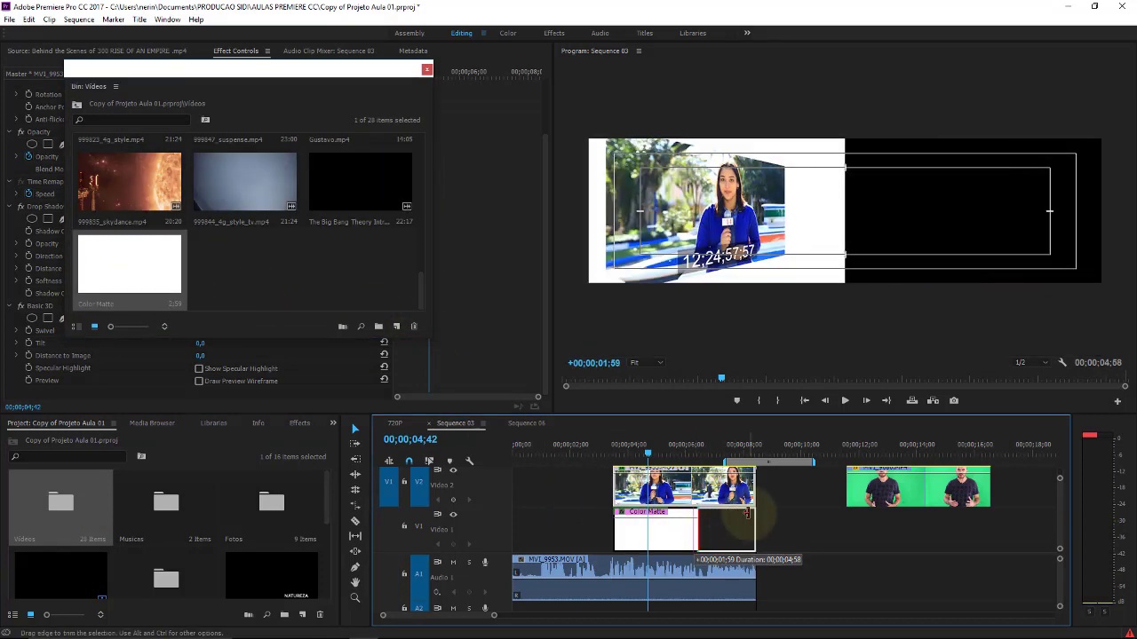
{"action": "left_click", "coordinate": [426, 70]}
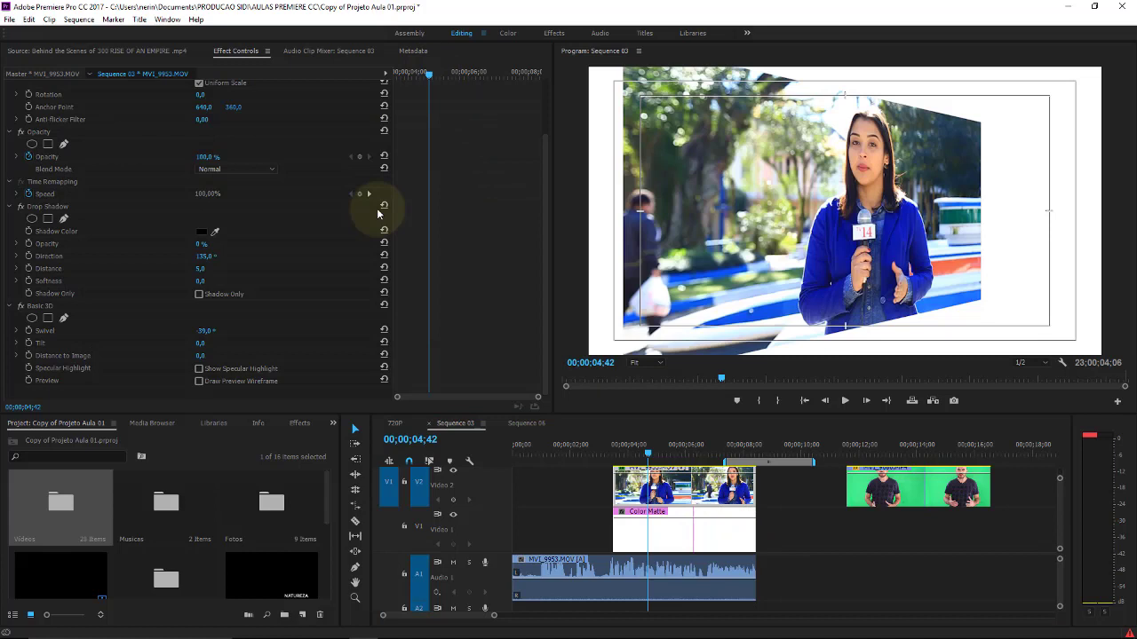
Step: Tune Drop Shadow to 48% opacity, distance 35 and softness 73, then delete it
{"action": "left_click", "coordinate": [298, 423]}
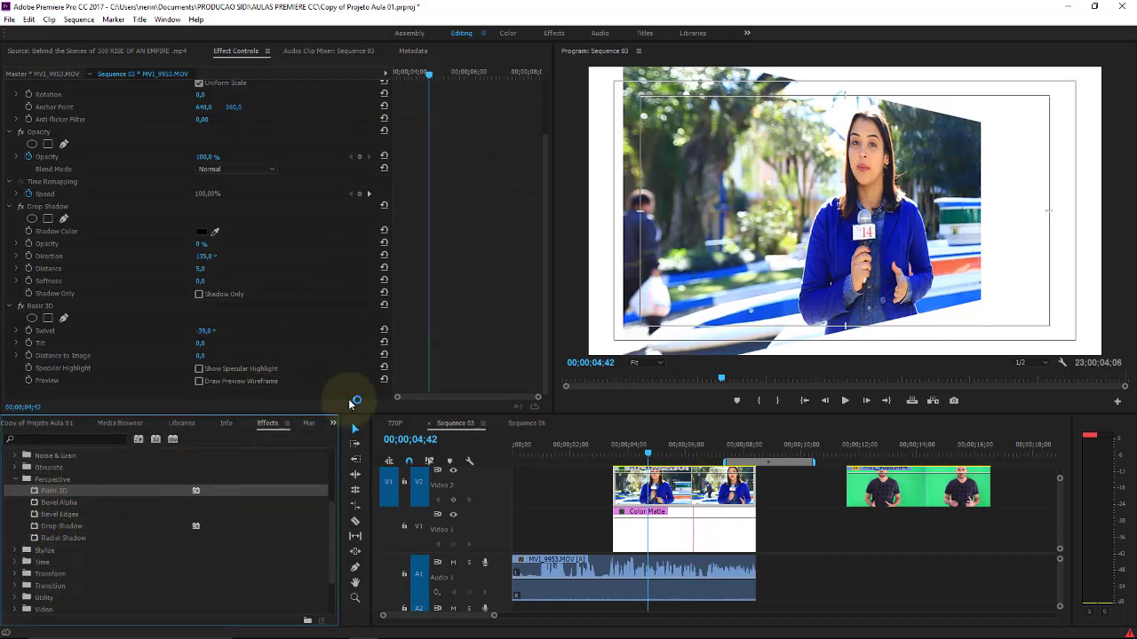
{"action": "left_click", "coordinate": [47, 208]}
{"action": "left_click_drag", "start_coordinate": [201, 244], "coordinate": [212, 254]}
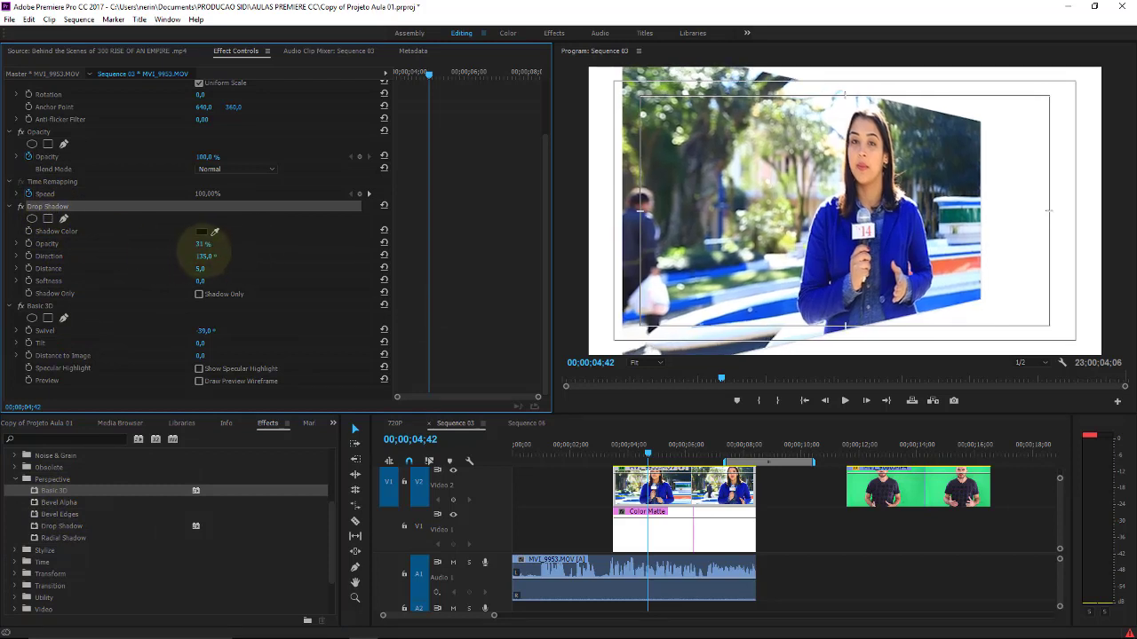
{"action": "mouse_move", "coordinate": [213, 255]}
{"action": "left_mouse_down"}
{"action": "mouse_move", "coordinate": [284, 275]}
{"action": "mouse_move", "coordinate": [254, 284]}
{"action": "mouse_move", "coordinate": [197, 248]}
{"action": "mouse_move", "coordinate": [295, 254]}
{"action": "left_mouse_up"}
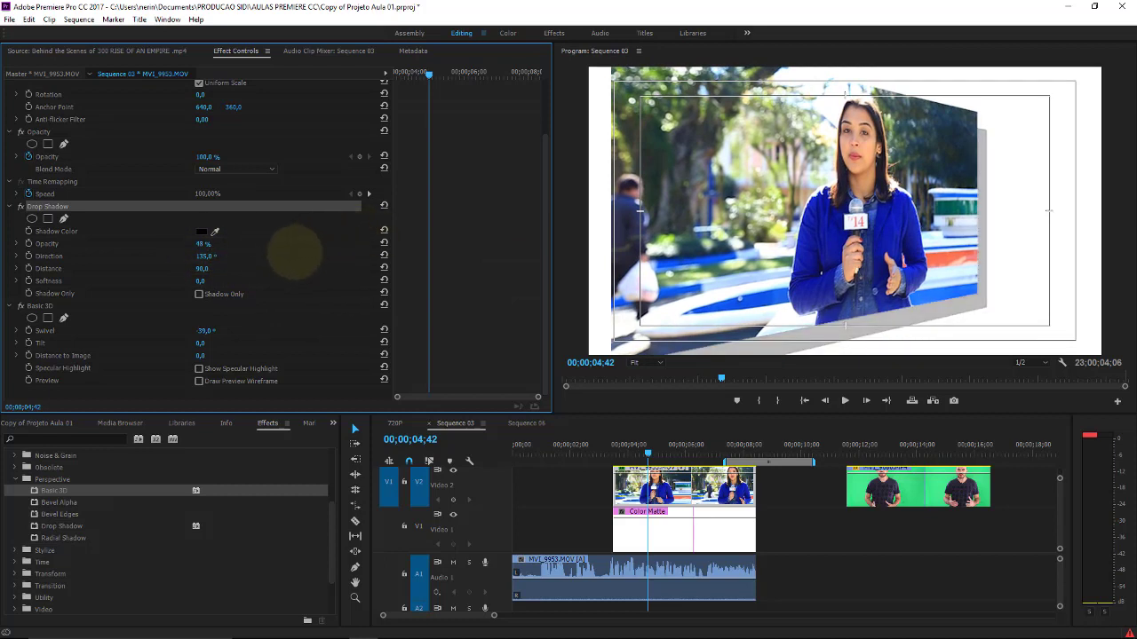
{"action": "mouse_move", "coordinate": [203, 268]}
{"action": "left_mouse_down"}
{"action": "mouse_move", "coordinate": [178, 265]}
{"action": "mouse_move", "coordinate": [390, 262]}
{"action": "mouse_move", "coordinate": [178, 320]}
{"action": "left_mouse_up"}
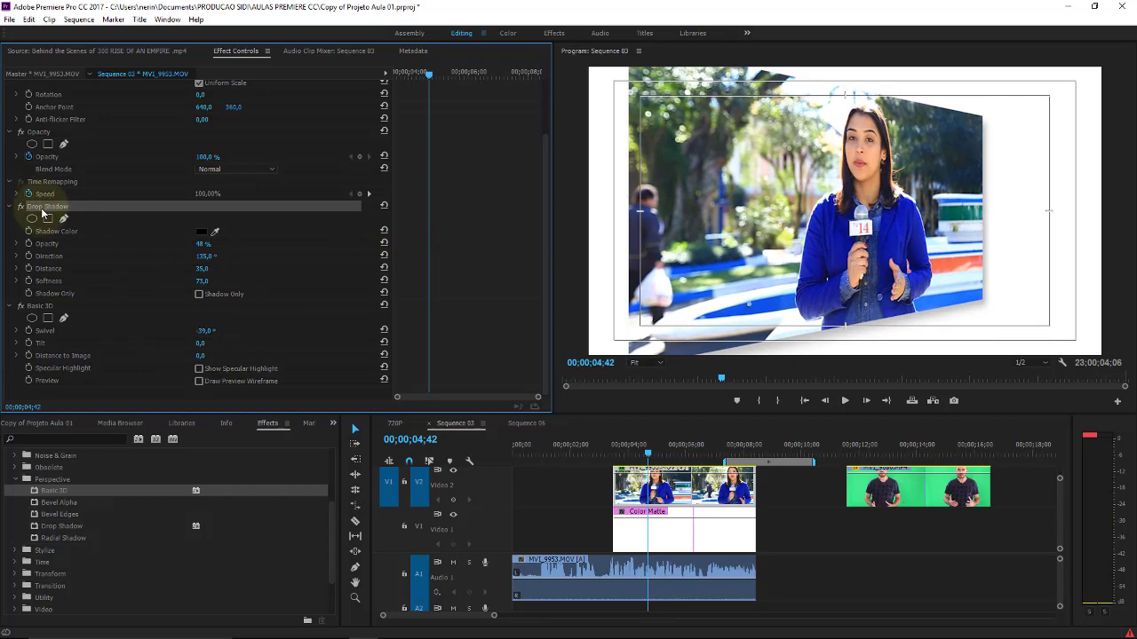
{"action": "key", "text": "Delete"}
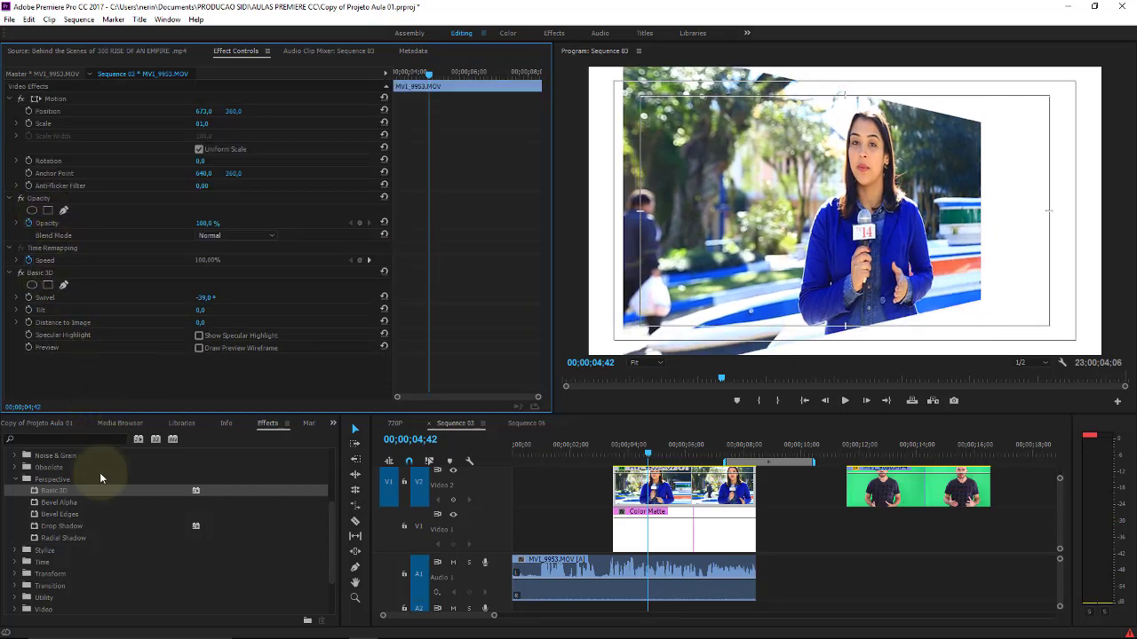
Step: Apply Perspective > Radial Shadow to the reporter clip on Video 2 at 100% opacity
{"action": "left_click", "coordinate": [79, 527]}
{"action": "left_click", "coordinate": [76, 539]}
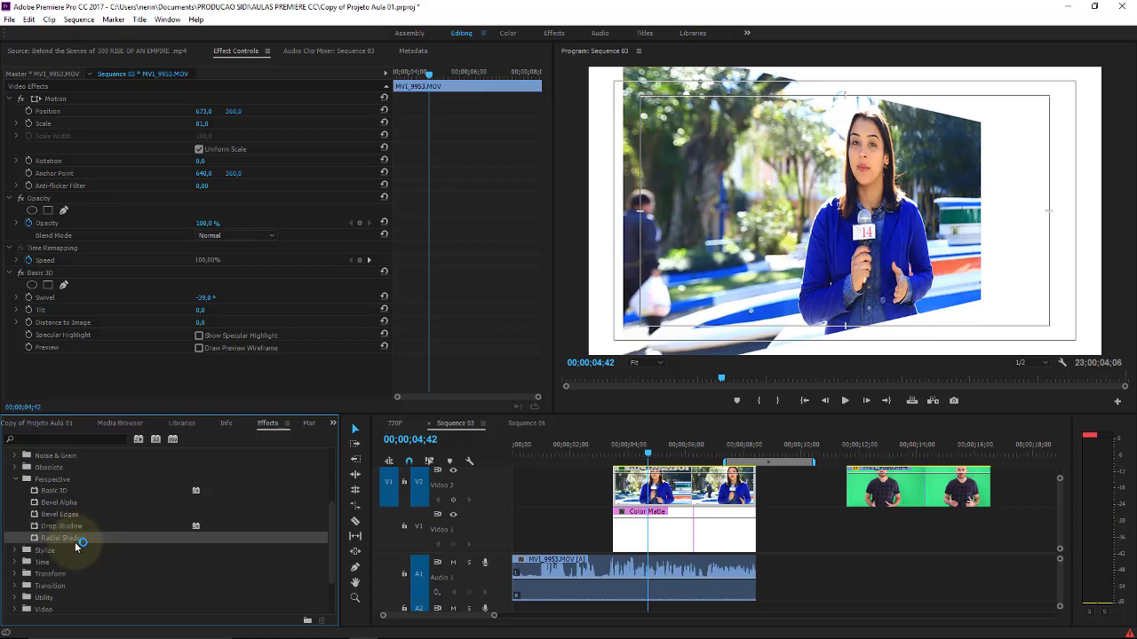
{"action": "left_click_drag", "start_coordinate": [57, 540], "coordinate": [684, 487]}
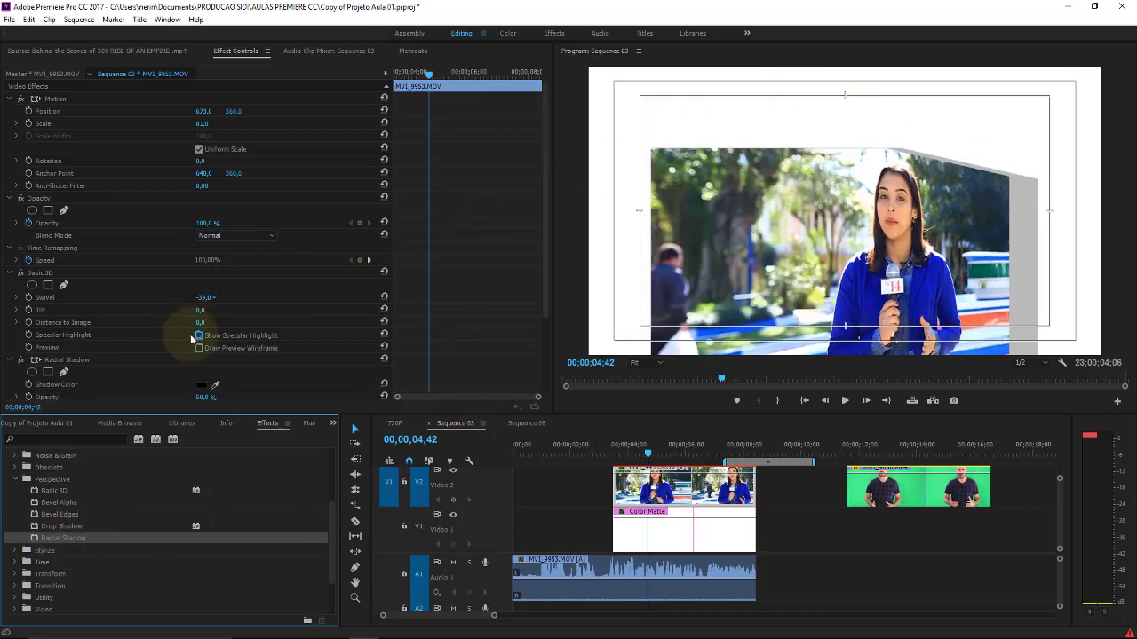
{"action": "left_click_drag", "start_coordinate": [543, 211], "coordinate": [487, 298]}
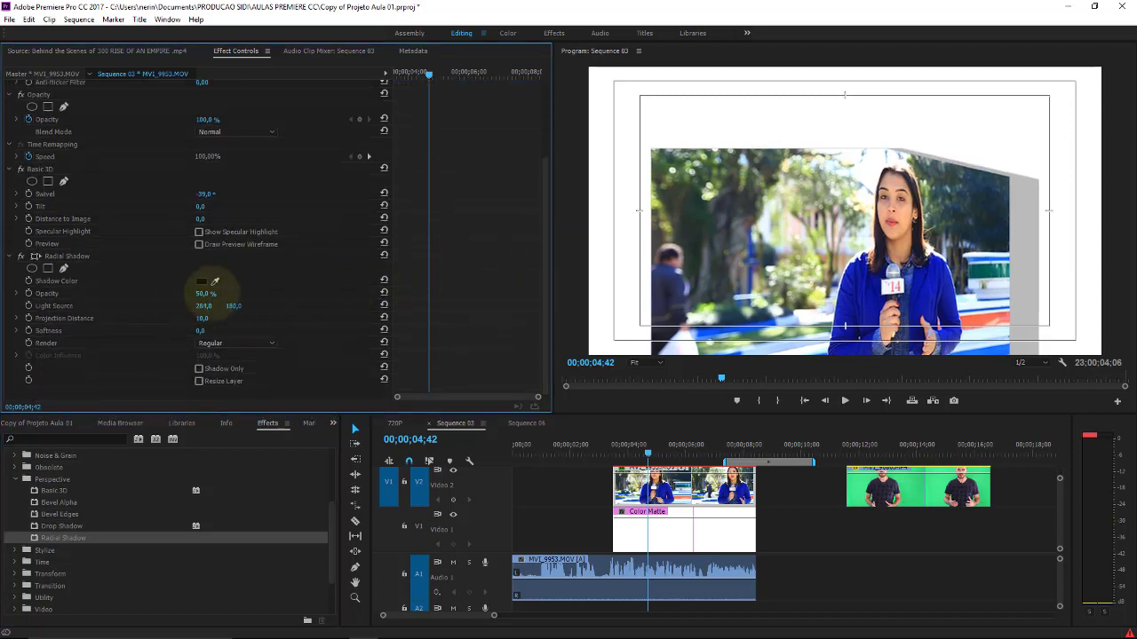
{"action": "left_click_drag", "start_coordinate": [206, 293], "coordinate": [385, 288]}
Step: Set the shadow light source to 628/601, distance 17, softness 100, and delete Basic 3D
{"action": "left_click_drag", "start_coordinate": [204, 305], "coordinate": [238, 282]}
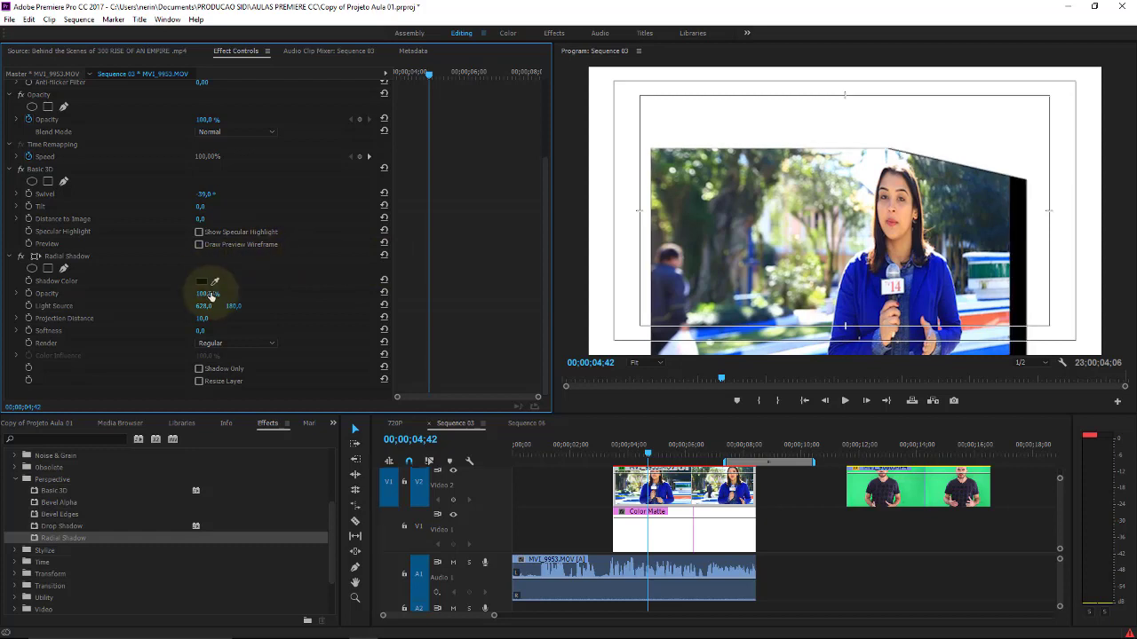
{"action": "left_click_drag", "start_coordinate": [233, 306], "coordinate": [484, 273]}
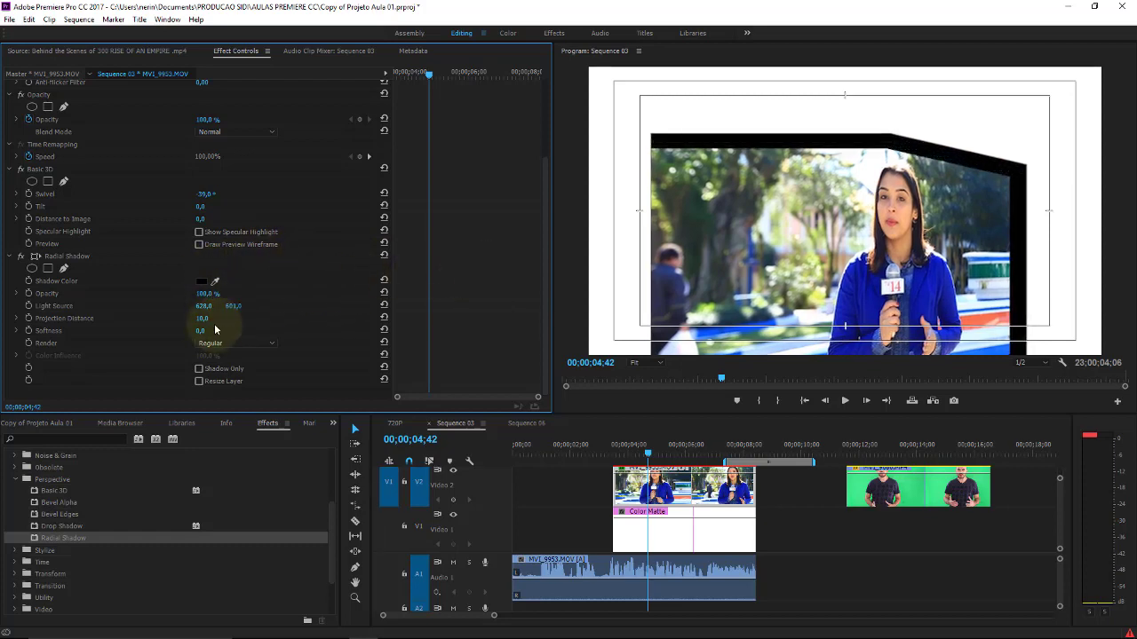
{"action": "left_click_drag", "start_coordinate": [202, 317], "coordinate": [202, 341]}
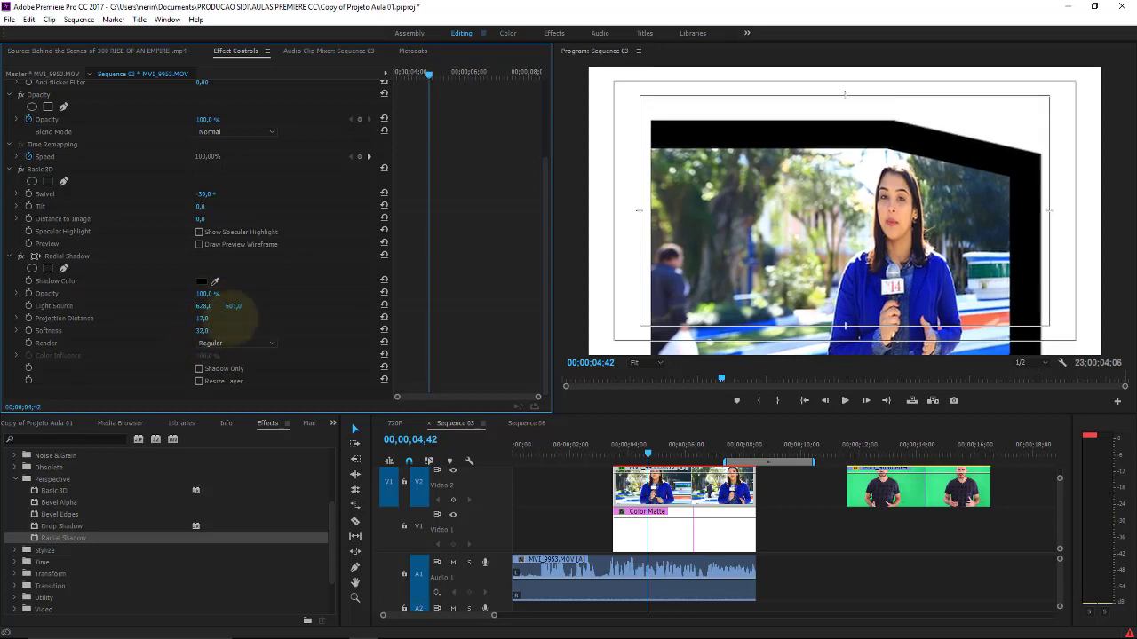
{"action": "left_click_drag", "start_coordinate": [200, 331], "coordinate": [307, 309]}
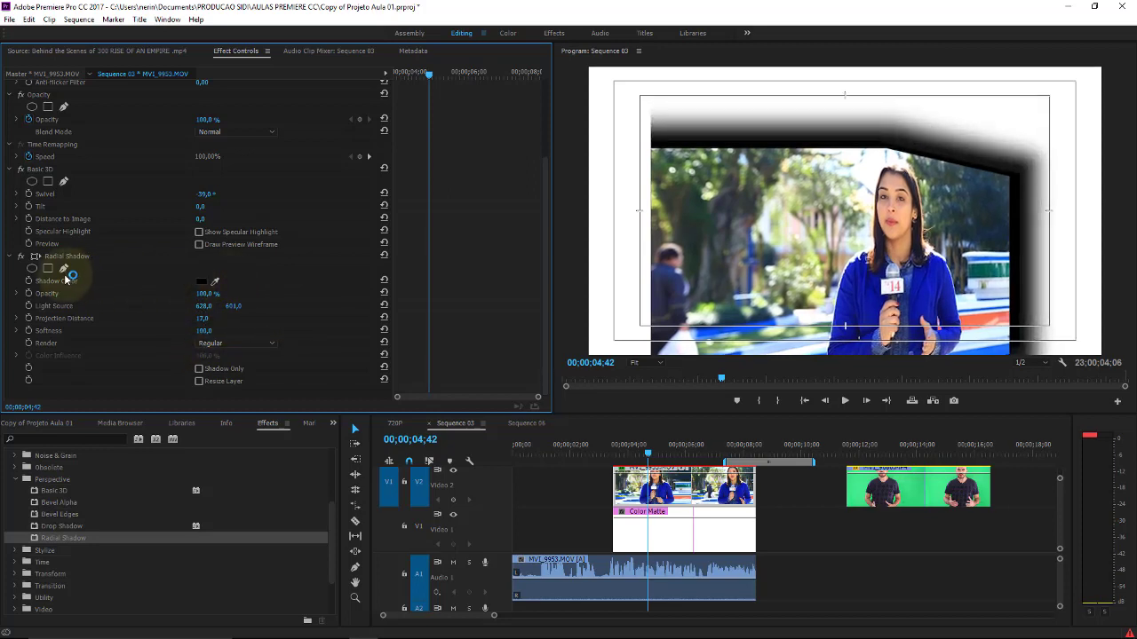
{"action": "left_click", "coordinate": [50, 169]}
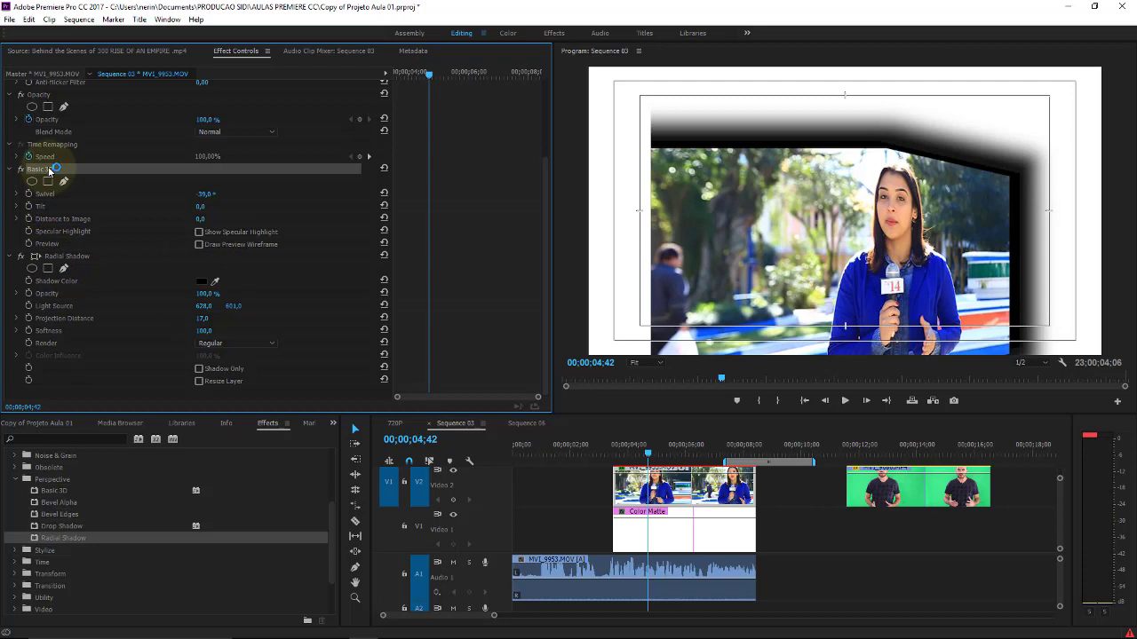
{"action": "key", "text": "Delete"}
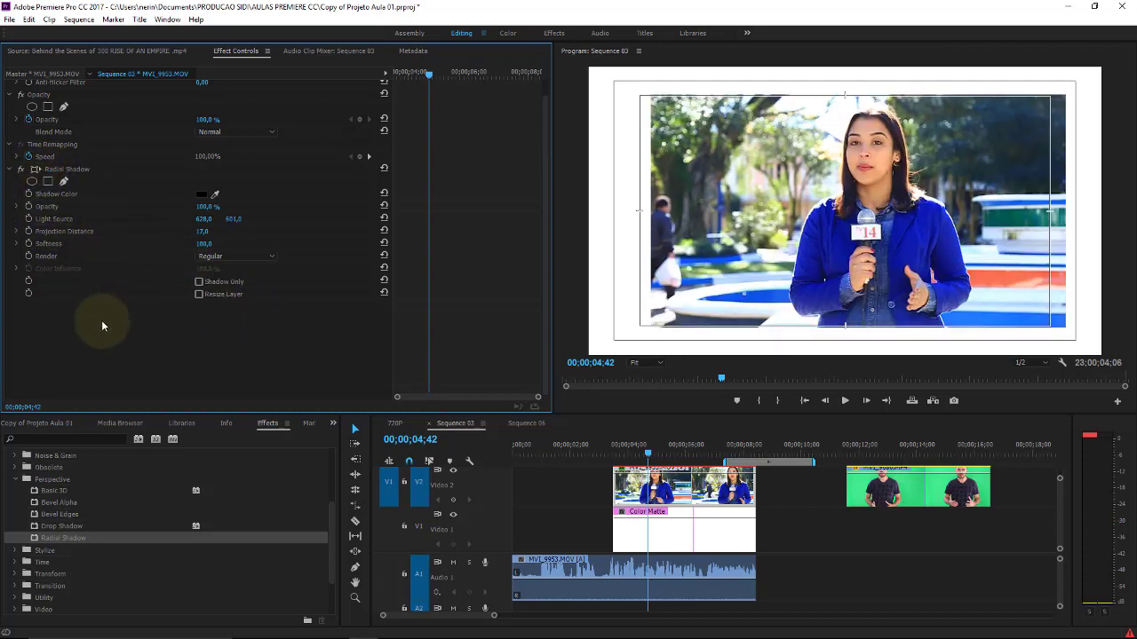
Step: Set the Radial Shadow projection distance to 73 and move its light source to 1358, 432
{"action": "left_click", "coordinate": [89, 169]}
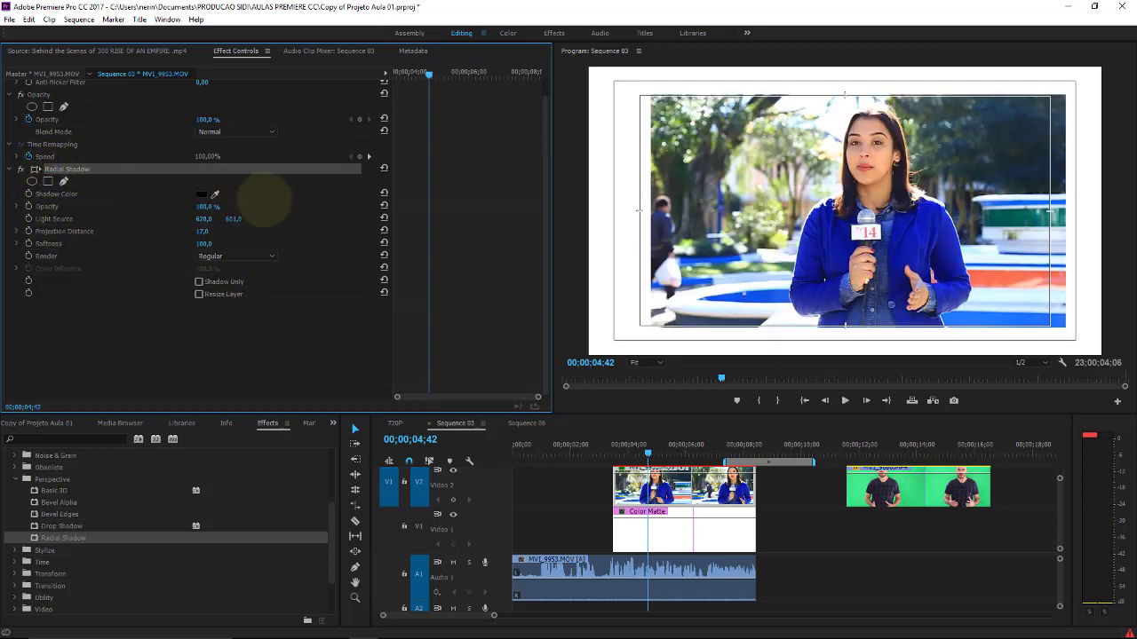
{"action": "mouse_move", "coordinate": [209, 207]}
{"action": "left_mouse_down"}
{"action": "mouse_move", "coordinate": [245, 213]}
{"action": "mouse_move", "coordinate": [241, 222]}
{"action": "mouse_move", "coordinate": [343, 203]}
{"action": "left_mouse_up"}
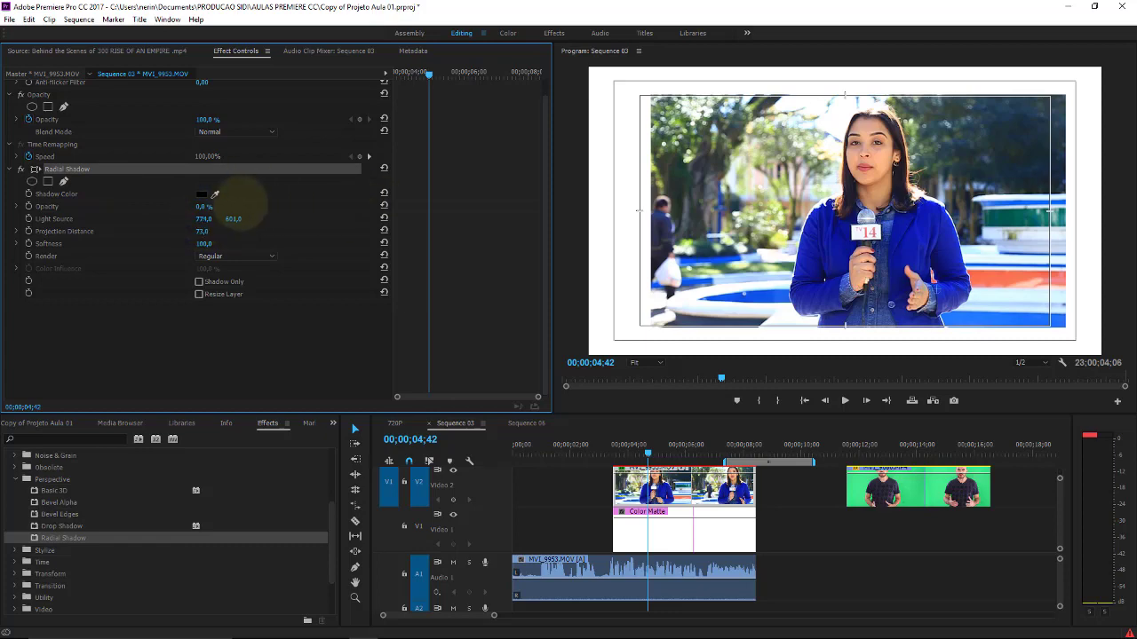
{"action": "left_click_drag", "start_coordinate": [204, 219], "coordinate": [569, 182]}
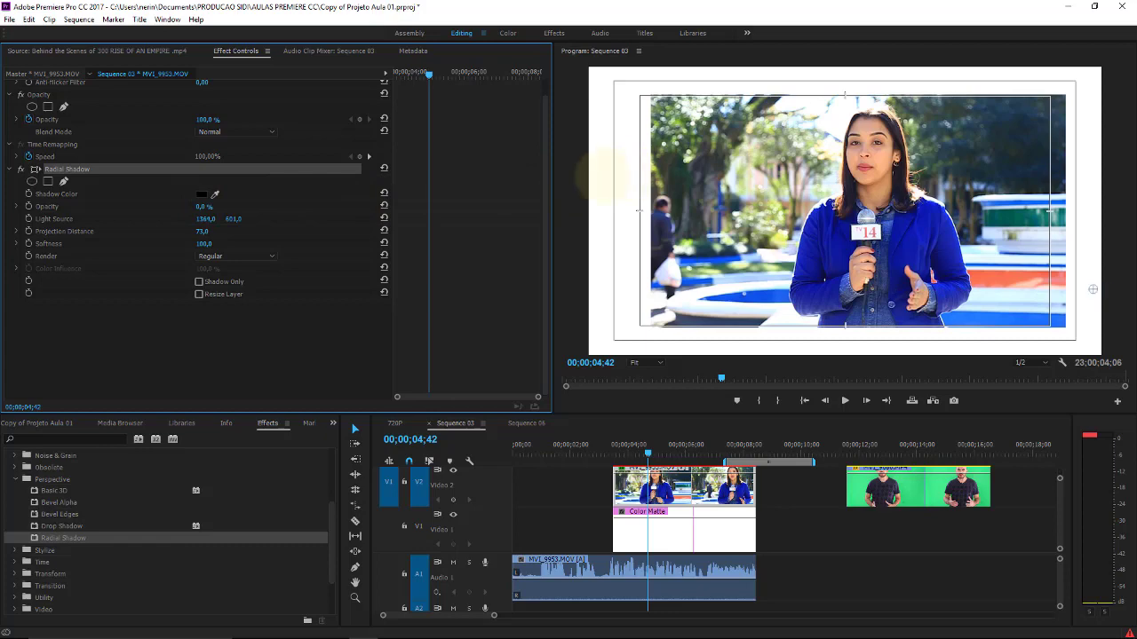
Step: Lower the Radial Shadow softness to 55 and re-apply Basic 3D to the V2 reporter clip
{"action": "left_click_drag", "start_coordinate": [203, 243], "coordinate": [139, 215]}
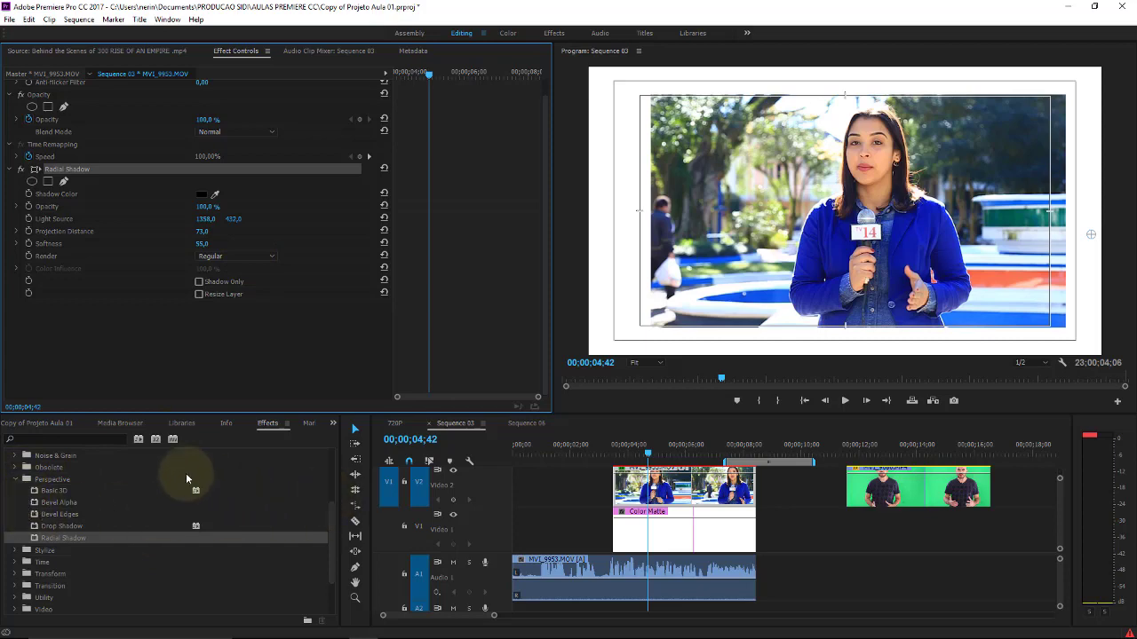
{"action": "left_click", "coordinate": [737, 493]}
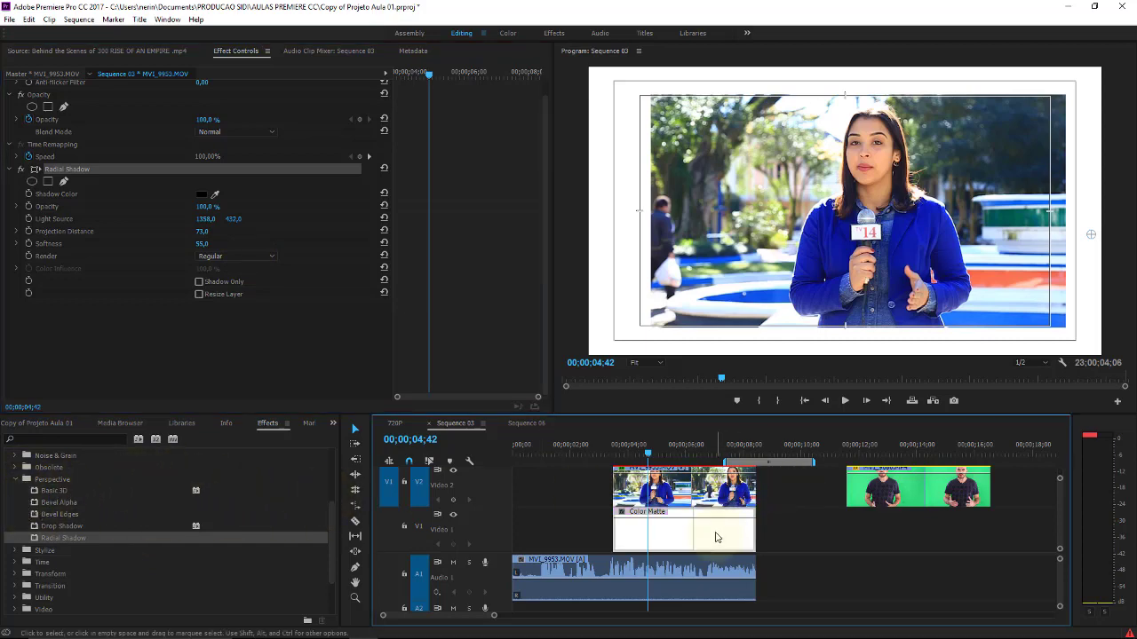
{"action": "left_click_drag", "start_coordinate": [53, 490], "coordinate": [666, 491]}
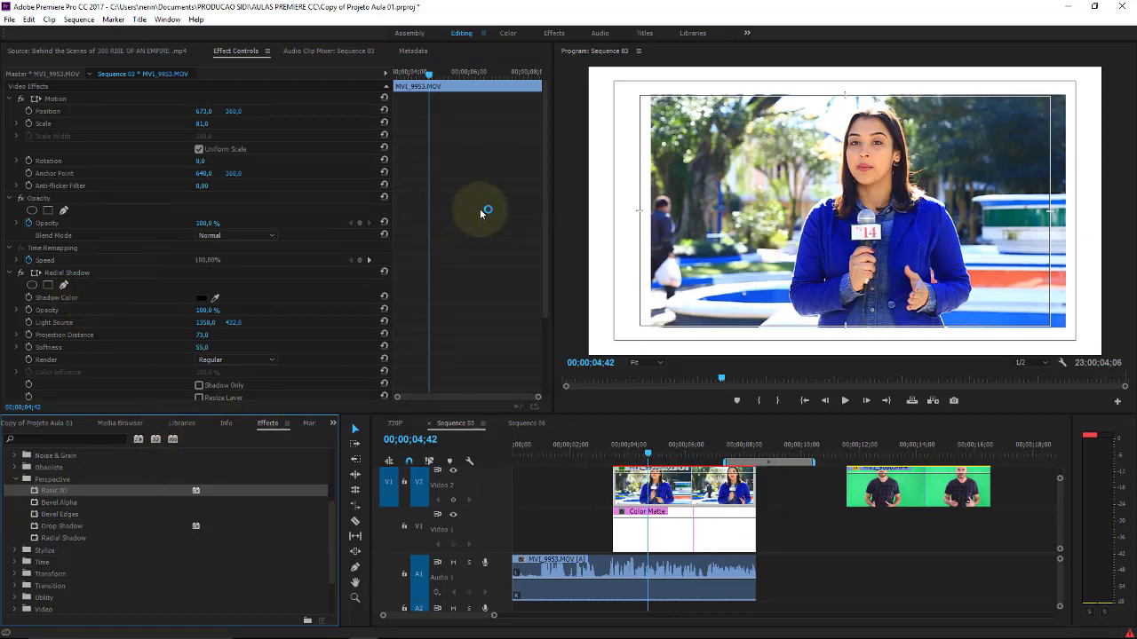
Step: Set Basic 3D swivel to 0, tilt to -48 and distance to image 5, then save the project
{"action": "left_click_drag", "start_coordinate": [547, 177], "coordinate": [542, 298]}
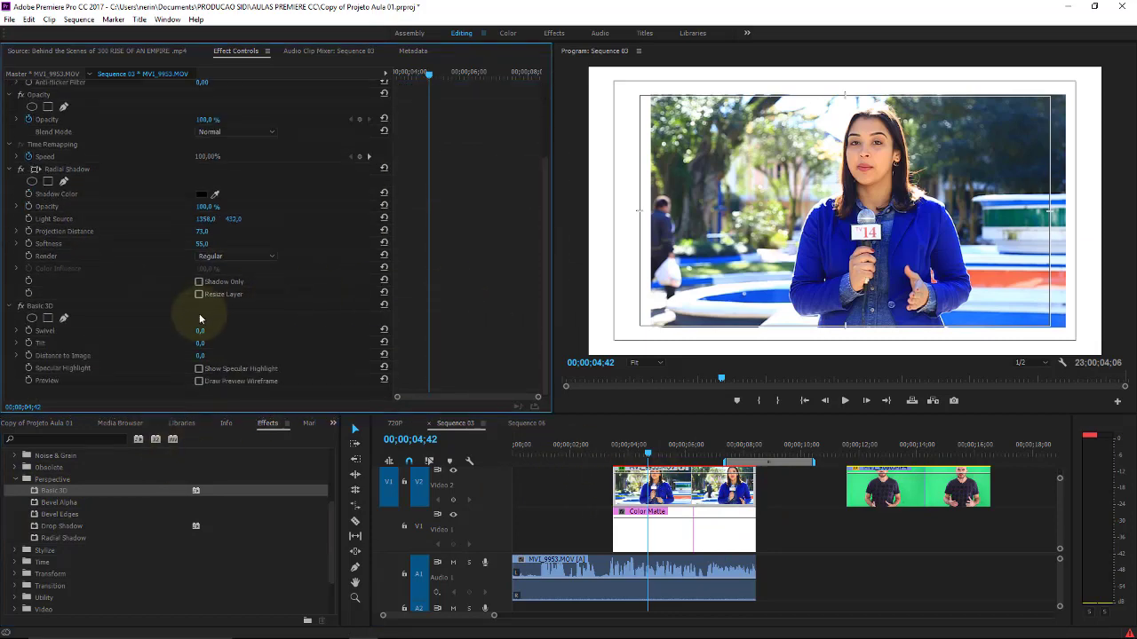
{"action": "mouse_move", "coordinate": [202, 330]}
{"action": "left_mouse_down"}
{"action": "mouse_move", "coordinate": [215, 342]}
{"action": "mouse_move", "coordinate": [171, 343]}
{"action": "left_mouse_up"}
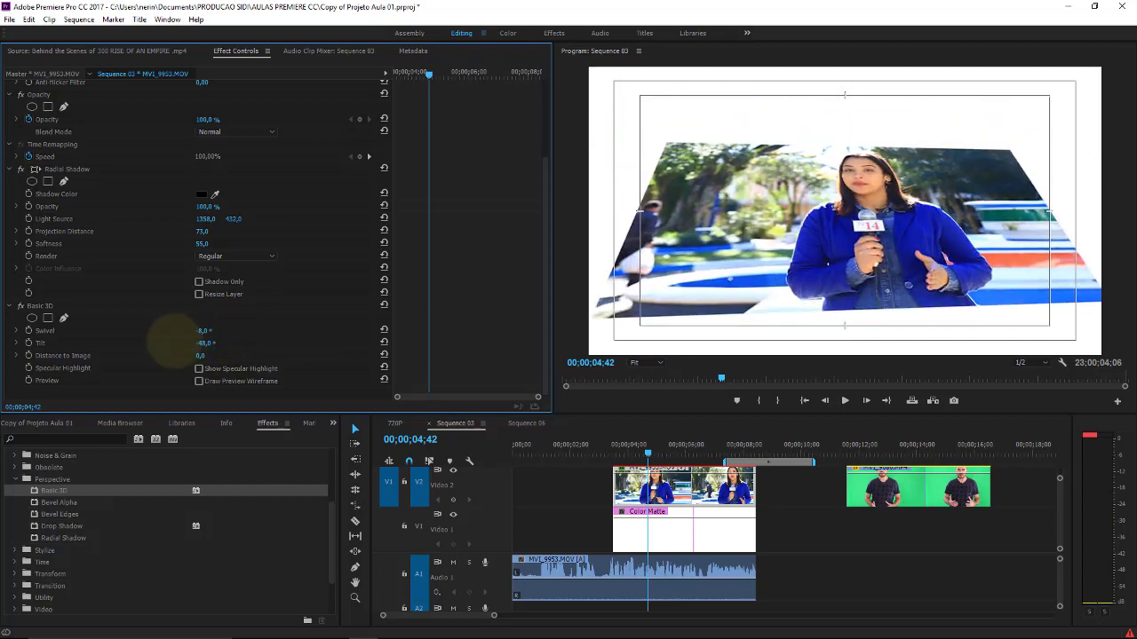
{"action": "mouse_move", "coordinate": [203, 331]}
{"action": "left_mouse_down"}
{"action": "mouse_move", "coordinate": [231, 328]}
{"action": "mouse_move", "coordinate": [213, 331]}
{"action": "mouse_move", "coordinate": [218, 355]}
{"action": "left_mouse_up"}
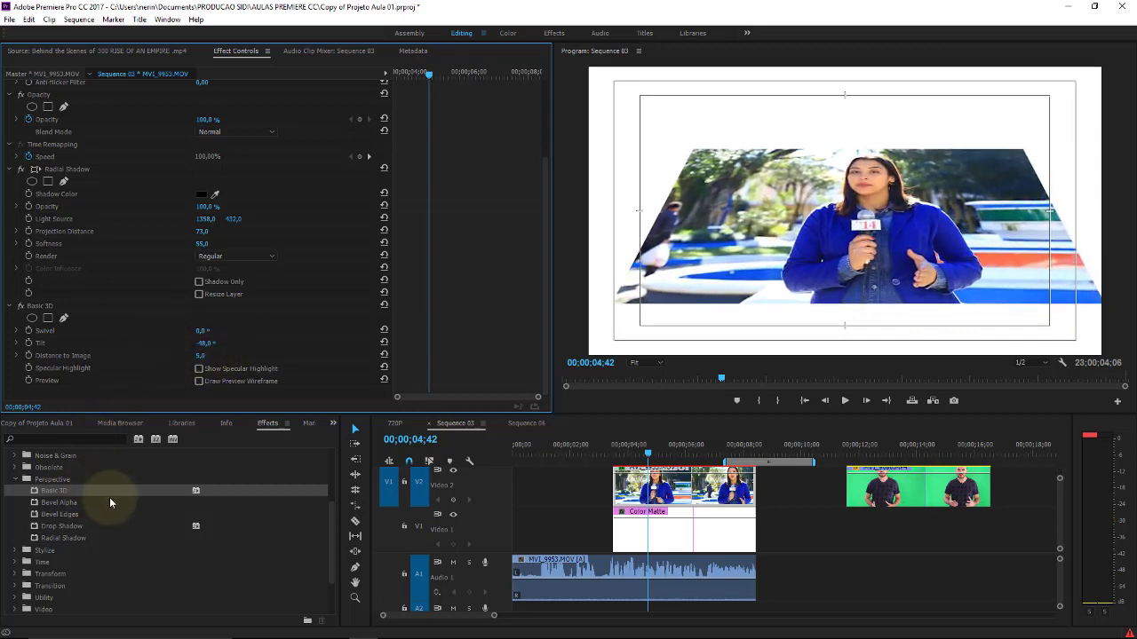
{"action": "key", "text": "ctrl+s"}
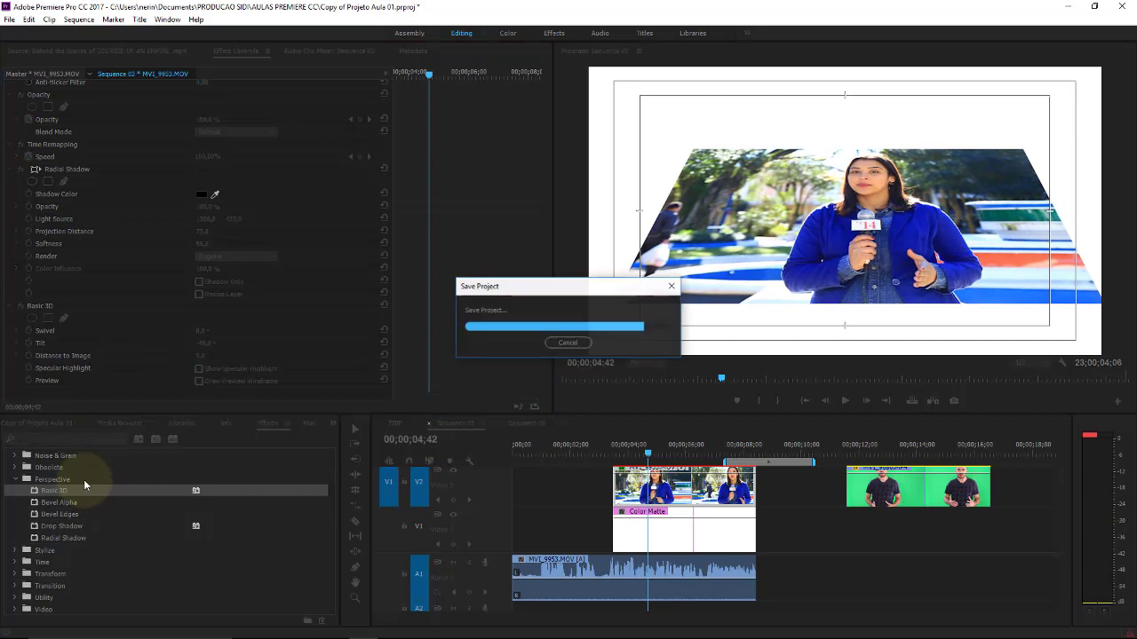